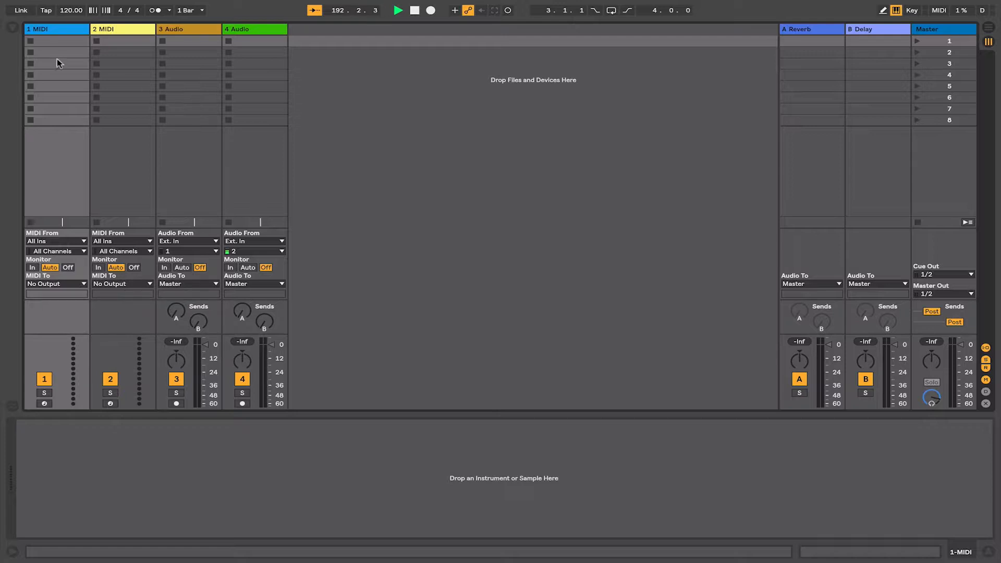
- Rename the first MIDI track as Drums and the second MIDI track as Bass
{"action": "left_click", "coordinate": [45, 33]}
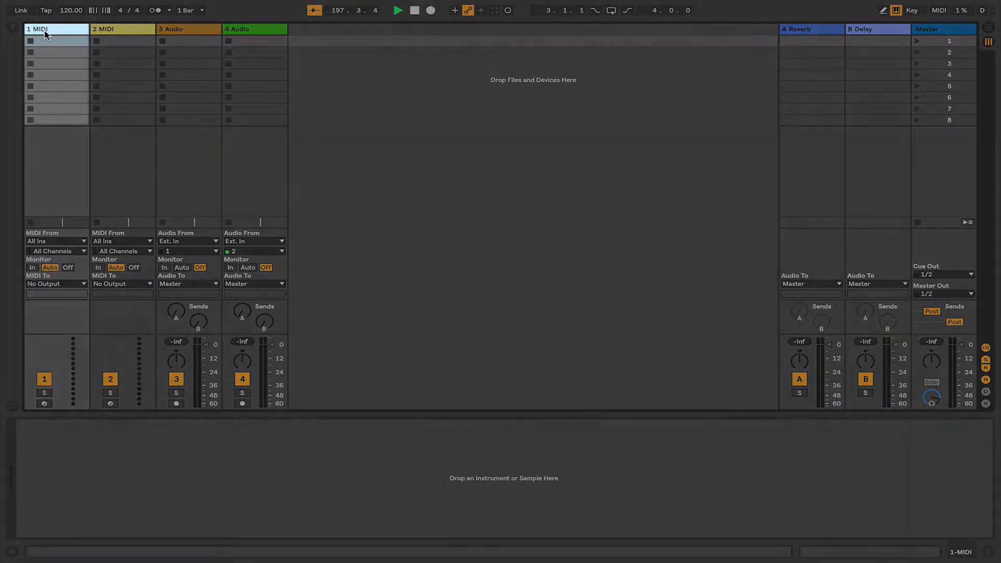
{"action": "key", "text": "Right"}
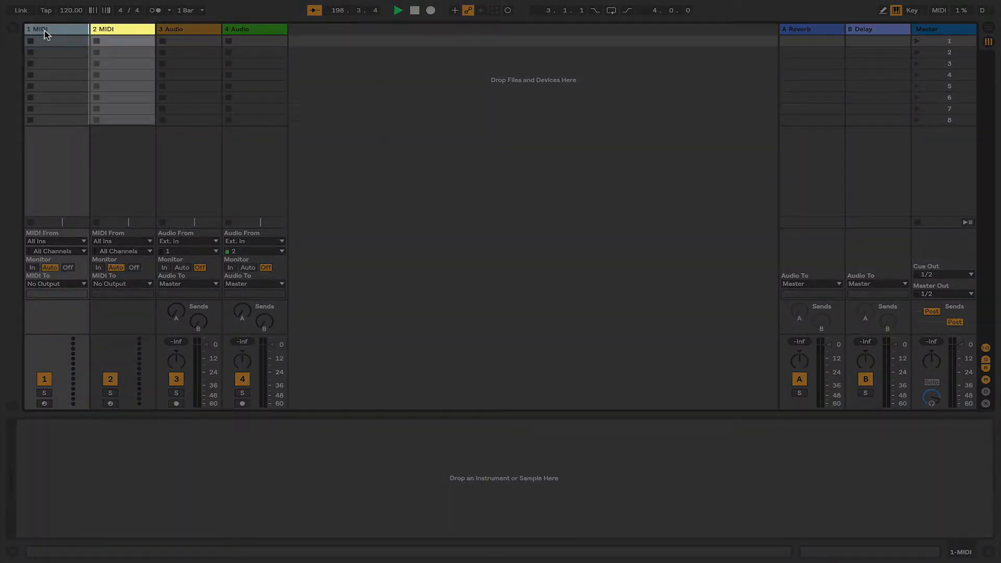
{"action": "key", "text": "Right"}
{"action": "key", "text": "Right"}
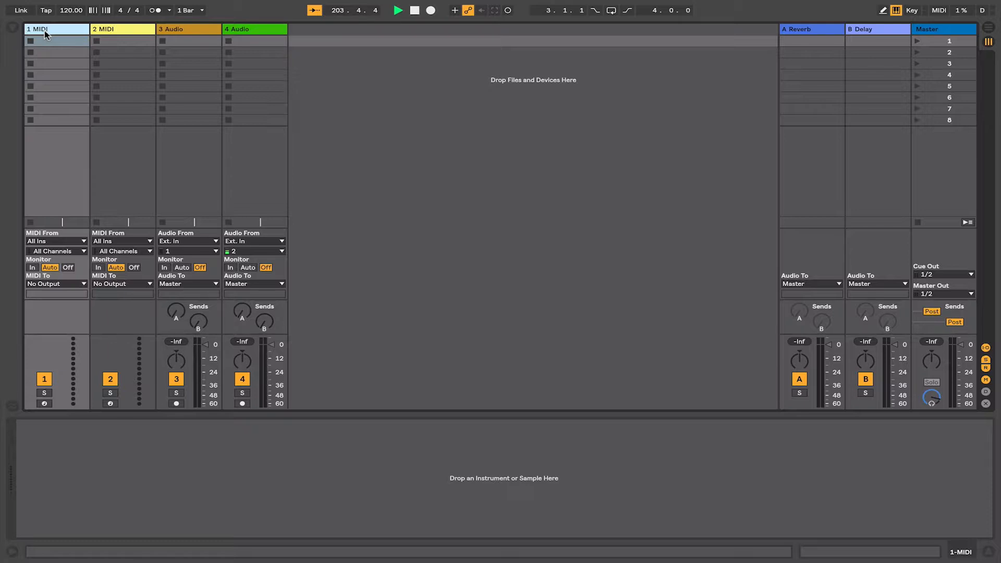
{"action": "key", "text": "ctrl+r"}
{"action": "type", "text": "Drums"}
{"action": "key", "text": "Tab"}
{"action": "type", "text": "Bass"}
{"action": "key", "text": "Return"}
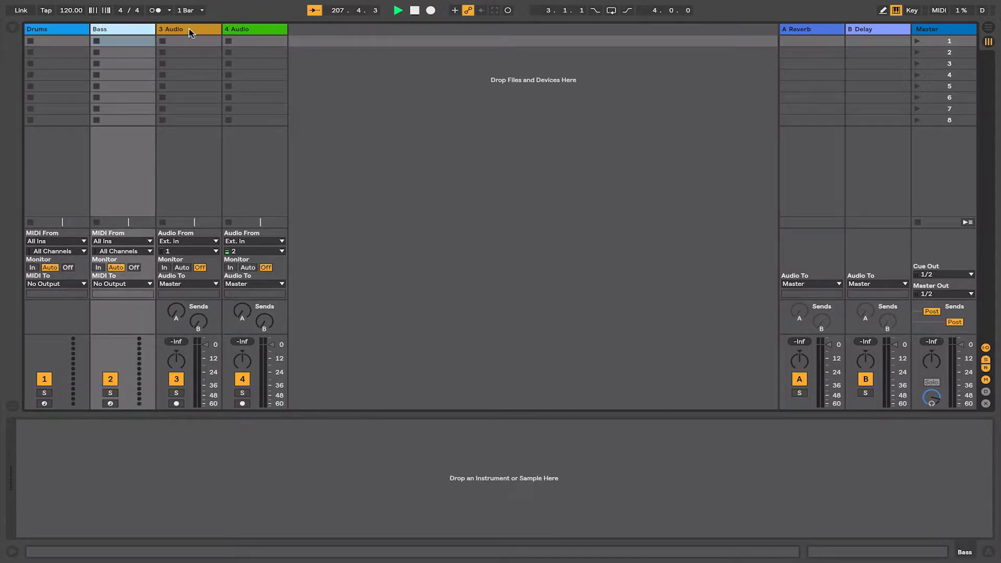
- Rename the first audio track as keys and the second audio track as Poly800
{"action": "left_click", "coordinate": [189, 30]}
{"action": "key", "text": "ctrl+r"}
{"action": "type", "text": "keys"}
{"action": "key", "text": "Return"}
{"action": "left_click", "coordinate": [237, 32]}
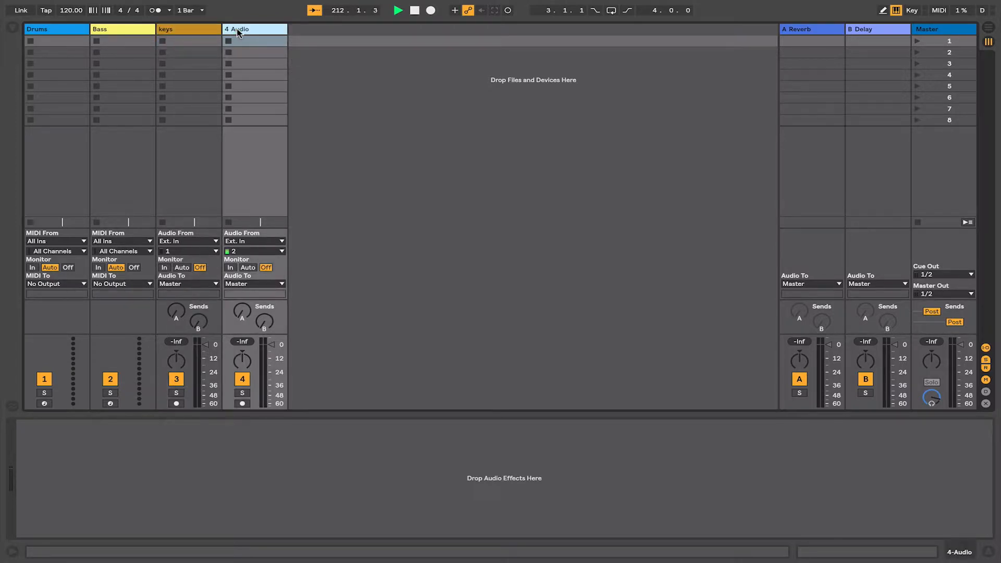
{"action": "key", "text": "ctrl+r"}
{"action": "key", "text": "BackSpace"}
{"action": "type", "text": "Poly800"}
{"action": "key", "text": "Return"}
- Insert a new MIDI track directly after the keys track and name it poly midi
{"action": "left_click", "coordinate": [213, 33]}
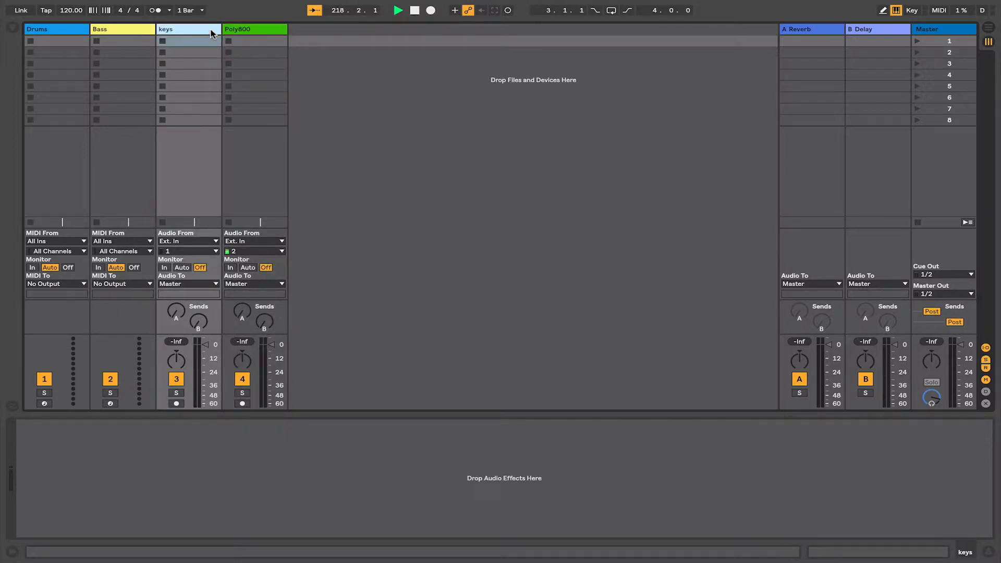
{"action": "key", "text": "super+shift+t"}
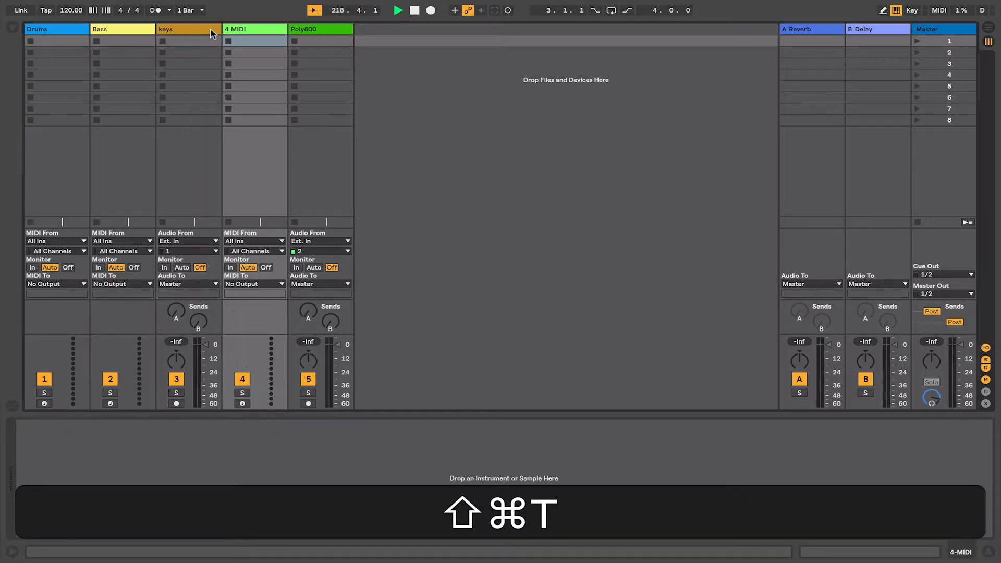
{"action": "double_click", "coordinate": [252, 29]}
{"action": "type", "text": "poly midi"}
{"action": "key", "text": "Return"}
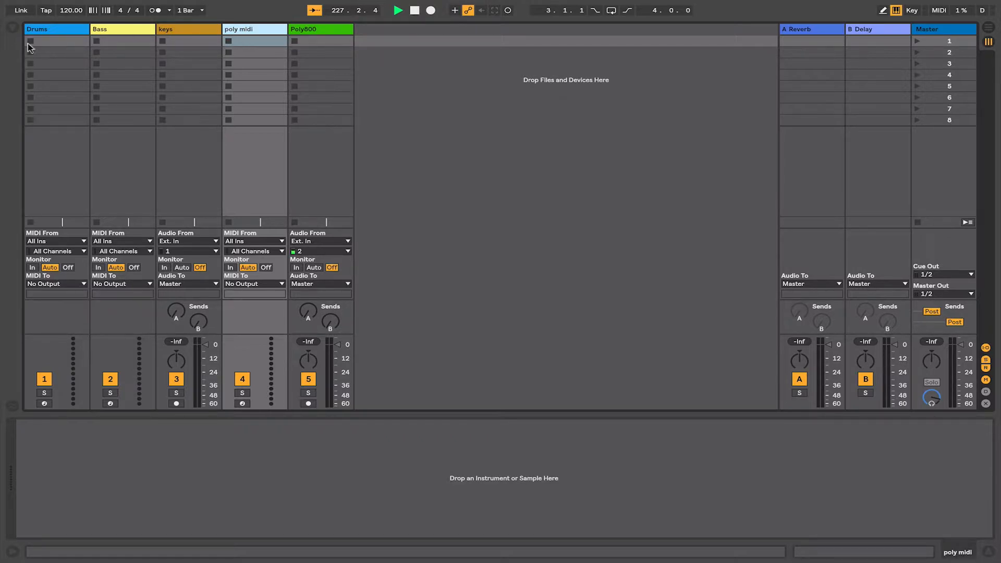
- Load the 808 Startup Kit from the Drum Essentials pack's Drum Machines folder onto the Drums track
{"action": "left_click", "coordinate": [11, 28]}
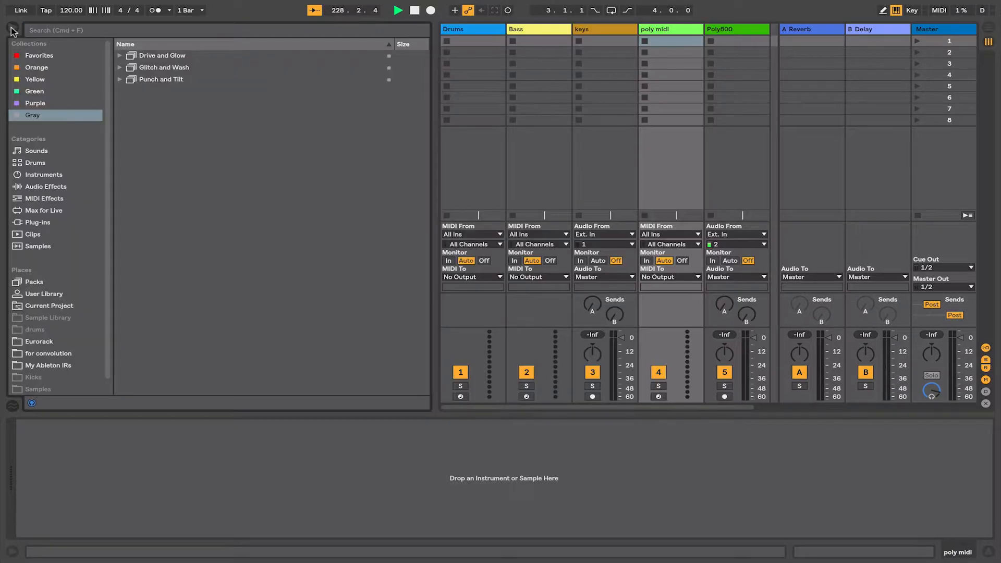
{"action": "left_click", "coordinate": [35, 282]}
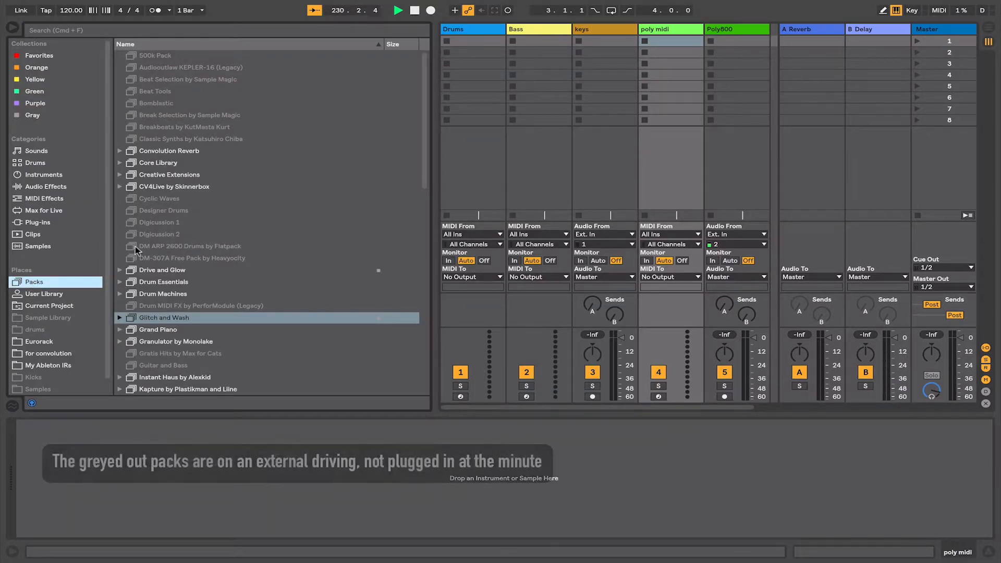
{"action": "left_click", "coordinate": [138, 283]}
{"action": "double_click", "coordinate": [137, 282]}
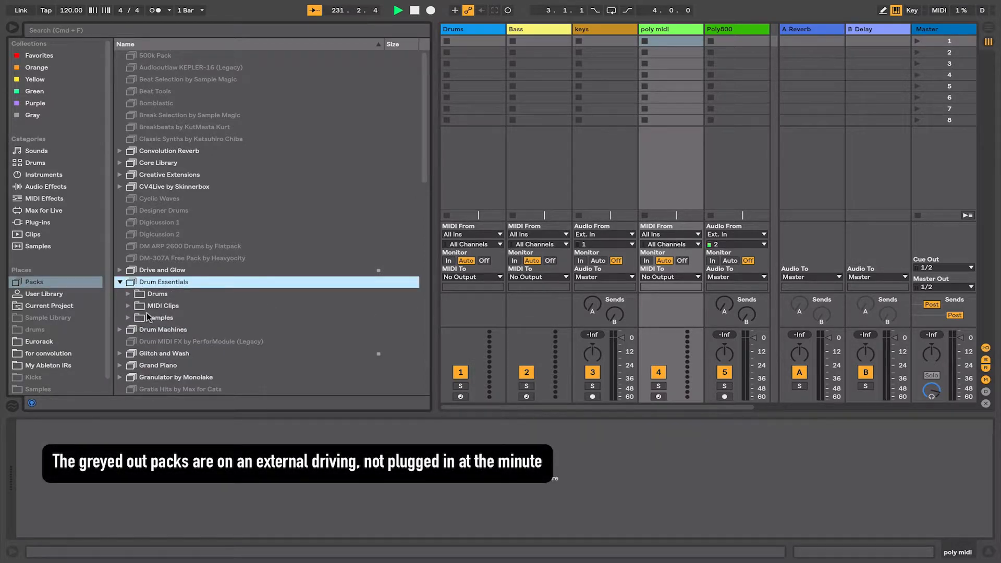
{"action": "double_click", "coordinate": [149, 295]}
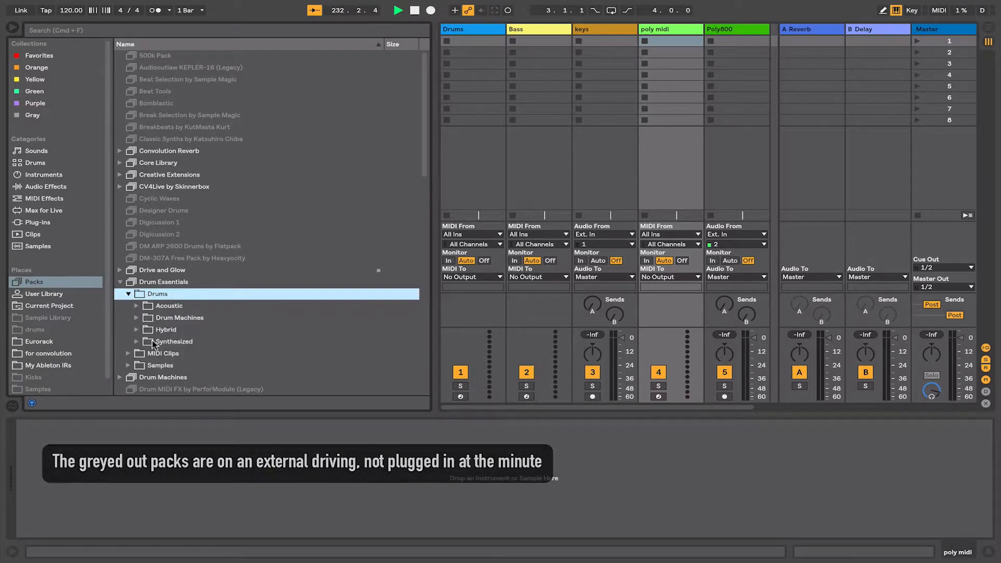
{"action": "double_click", "coordinate": [160, 319]}
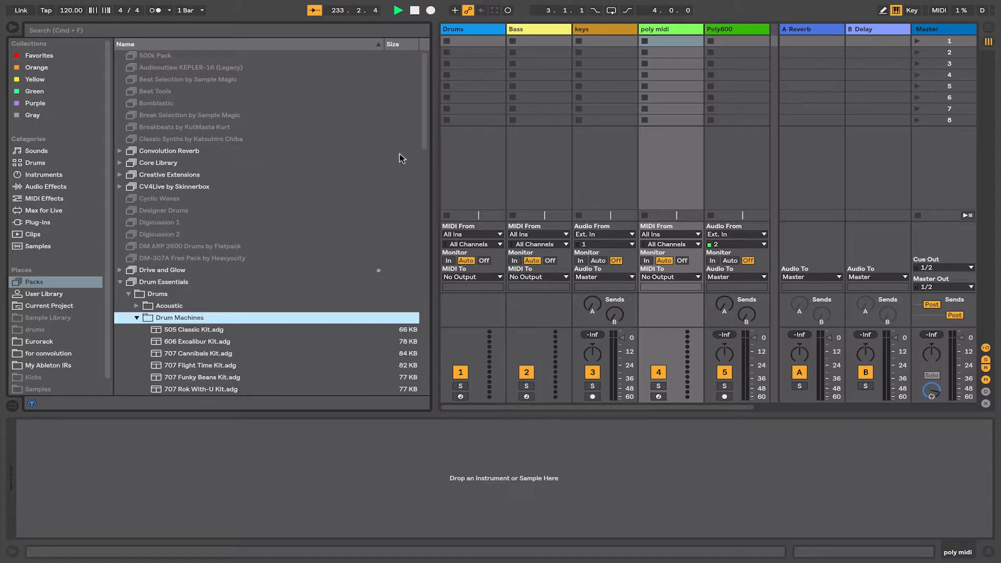
{"action": "scroll", "coordinate": [428, 129], "scroll_direction": "down", "scroll_amount": 10}
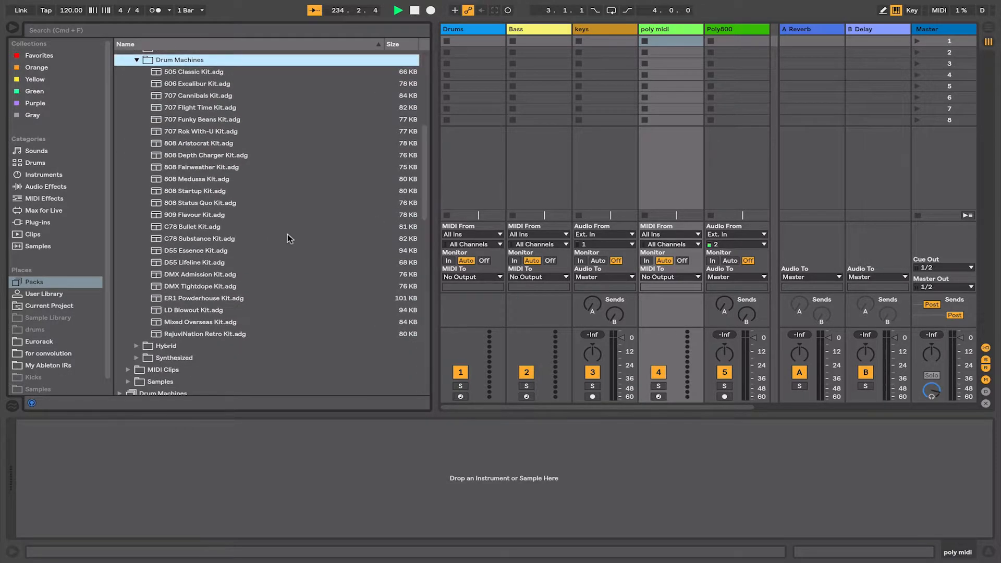
{"action": "left_click_drag", "start_coordinate": [170, 190], "coordinate": [459, 33]}
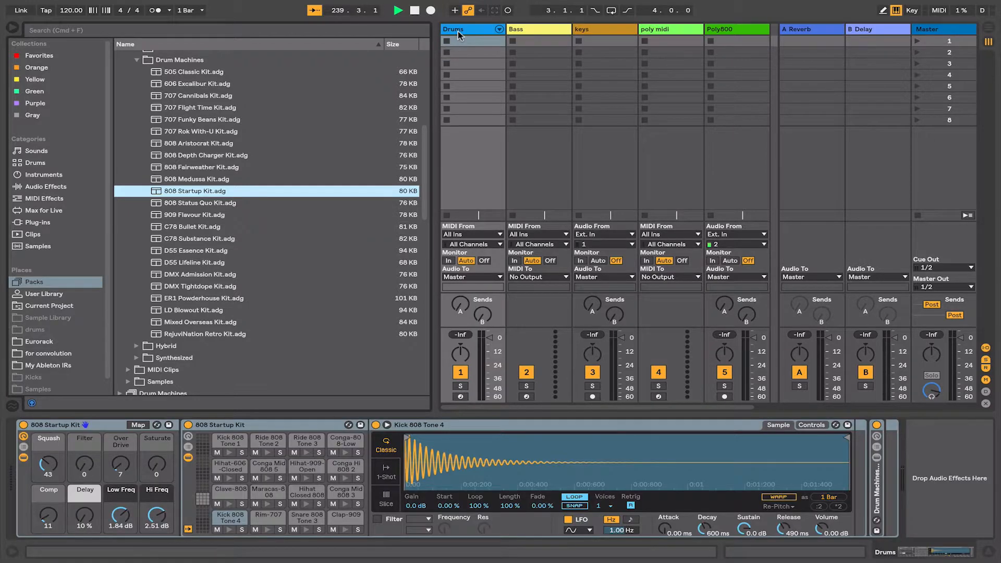
- Load the Operator instrument onto the Bass track
{"action": "left_click", "coordinate": [524, 30]}
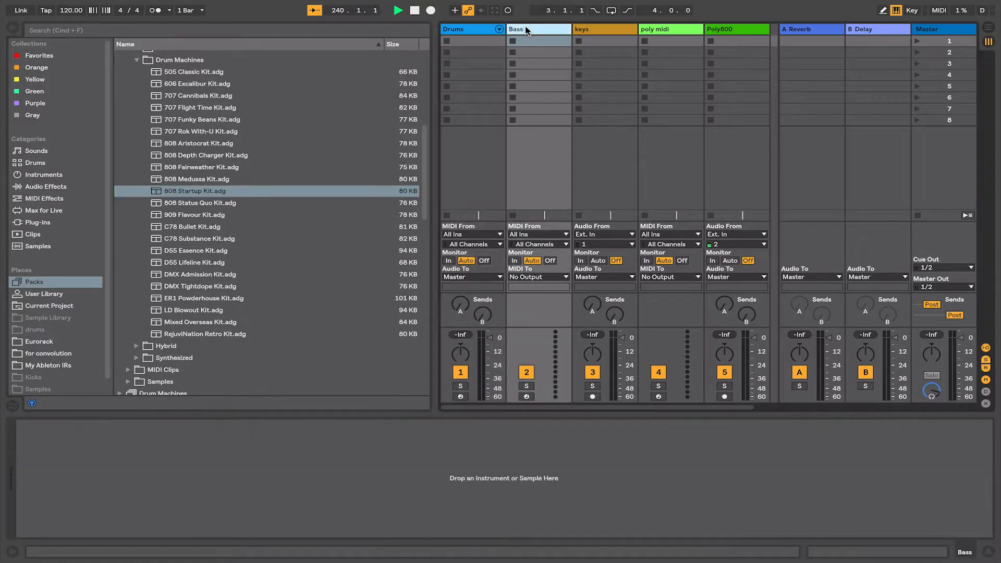
{"action": "left_click", "coordinate": [32, 177]}
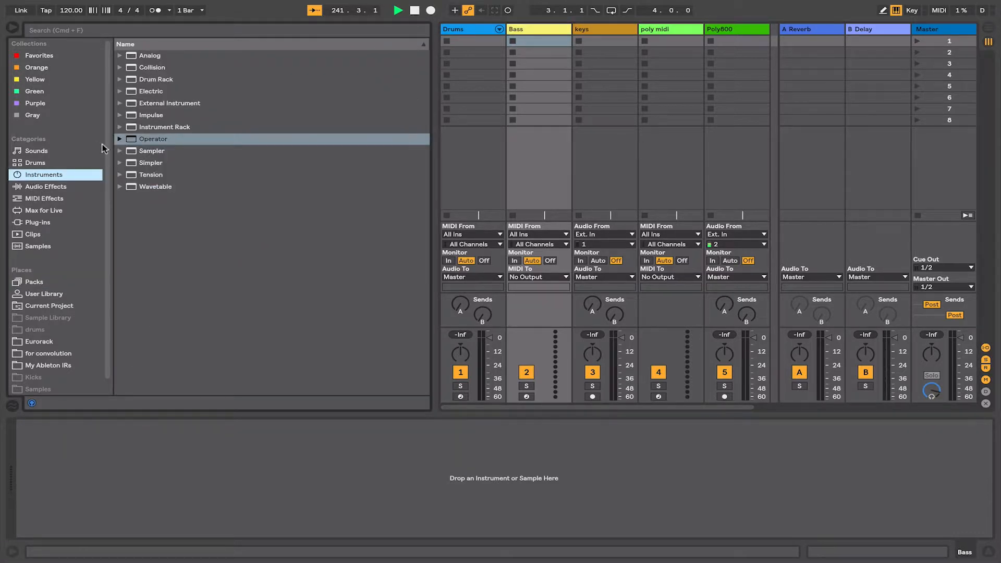
{"action": "left_click", "coordinate": [131, 140]}
{"action": "left_click_drag", "start_coordinate": [130, 141], "coordinate": [537, 49]}
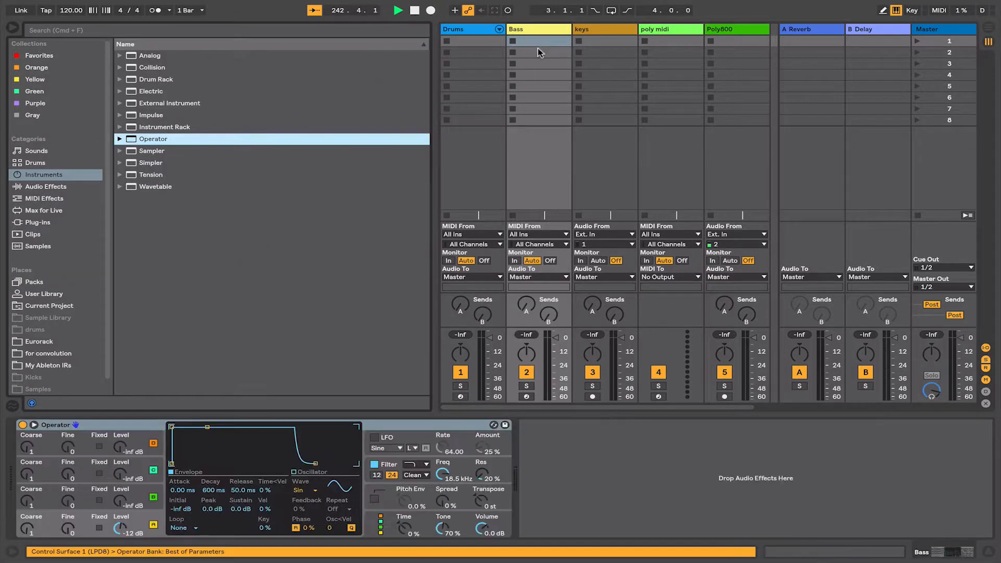
- Hot-swap the Bass track's Operator for the Bass Raw preset from Operator's Bass presets
{"action": "left_click", "coordinate": [104, 426]}
{"action": "key", "text": "q"}
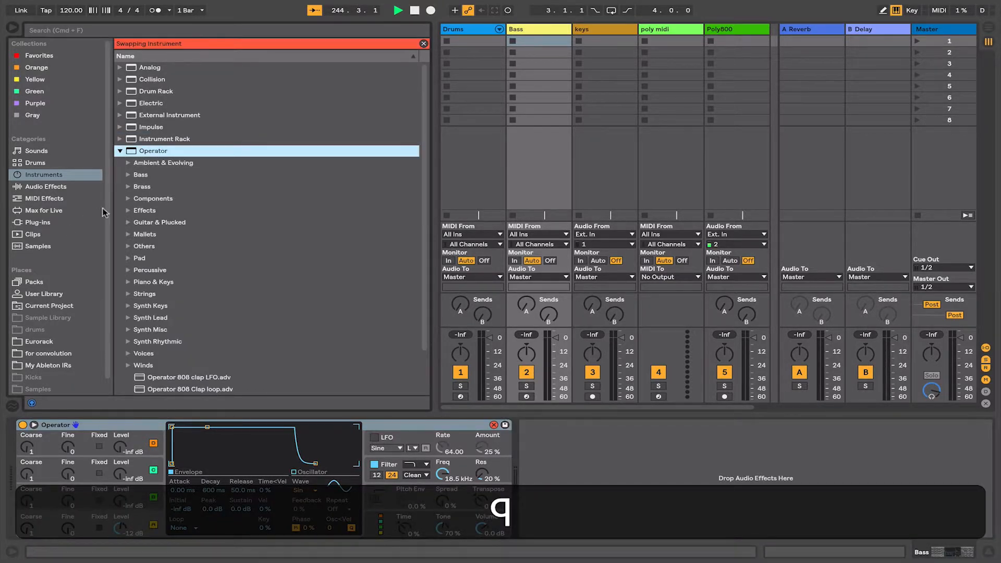
{"action": "left_click", "coordinate": [131, 178]}
{"action": "double_click", "coordinate": [177, 342]}
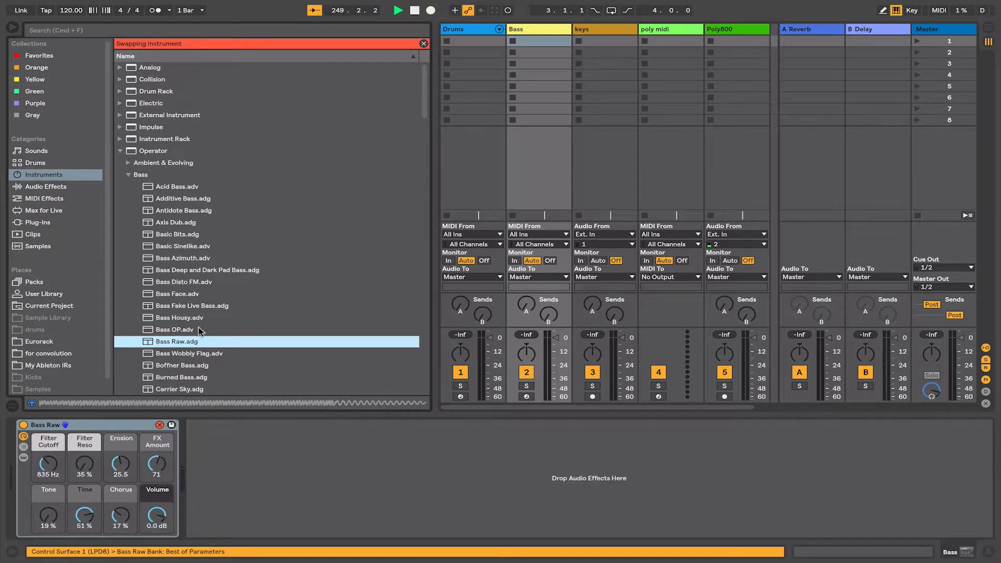
{"action": "left_click", "coordinate": [595, 31]}
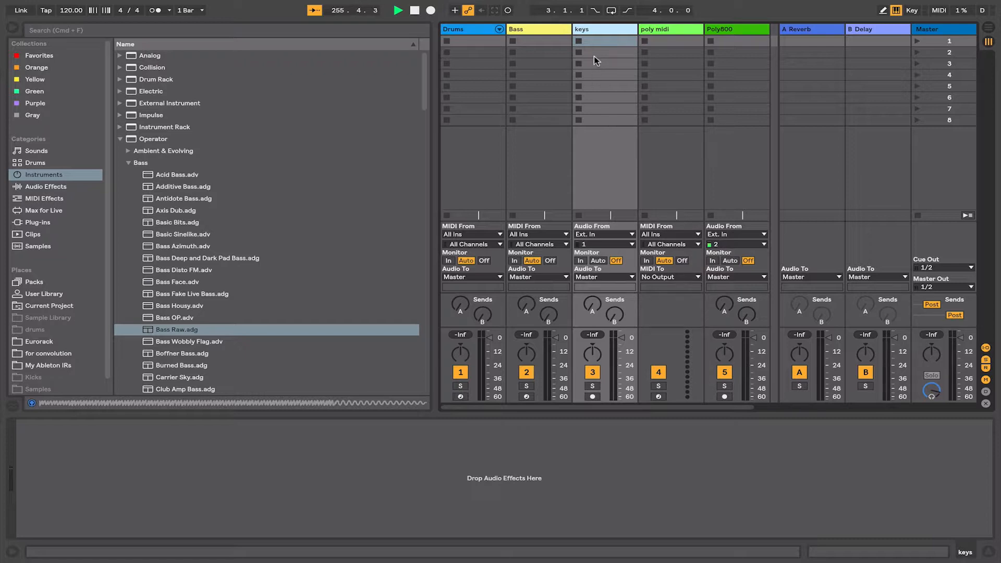
{"action": "left_click", "coordinate": [31, 283]}
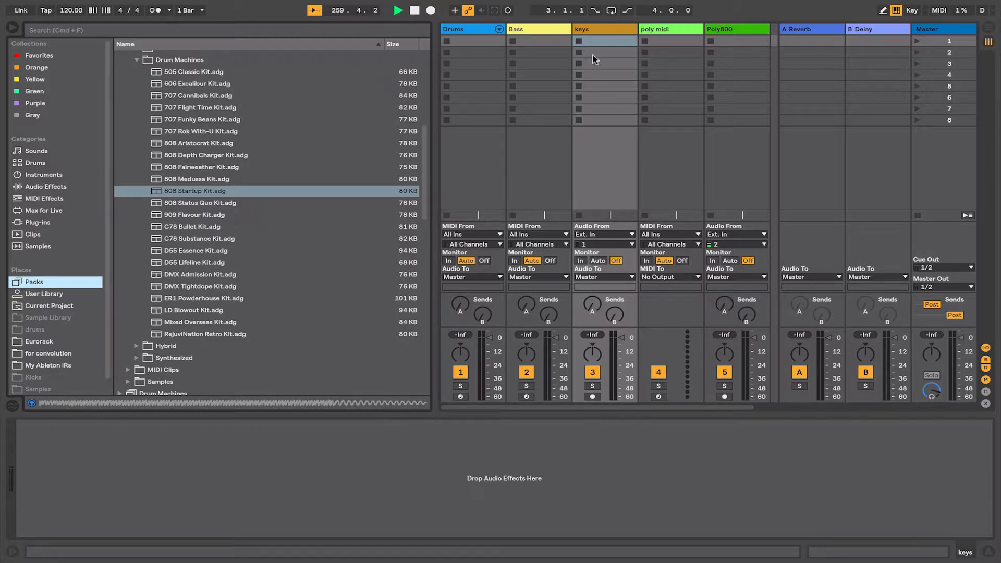
- Route the poly midi track's MIDI output to UltraLite (MIDI Port)
{"action": "left_click", "coordinate": [650, 29]}
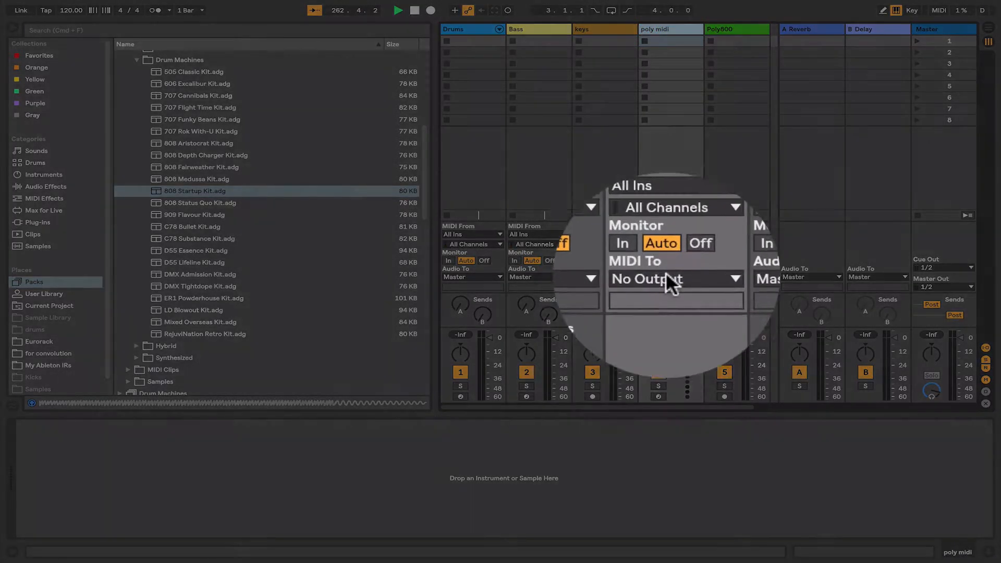
{"action": "left_click", "coordinate": [666, 275]}
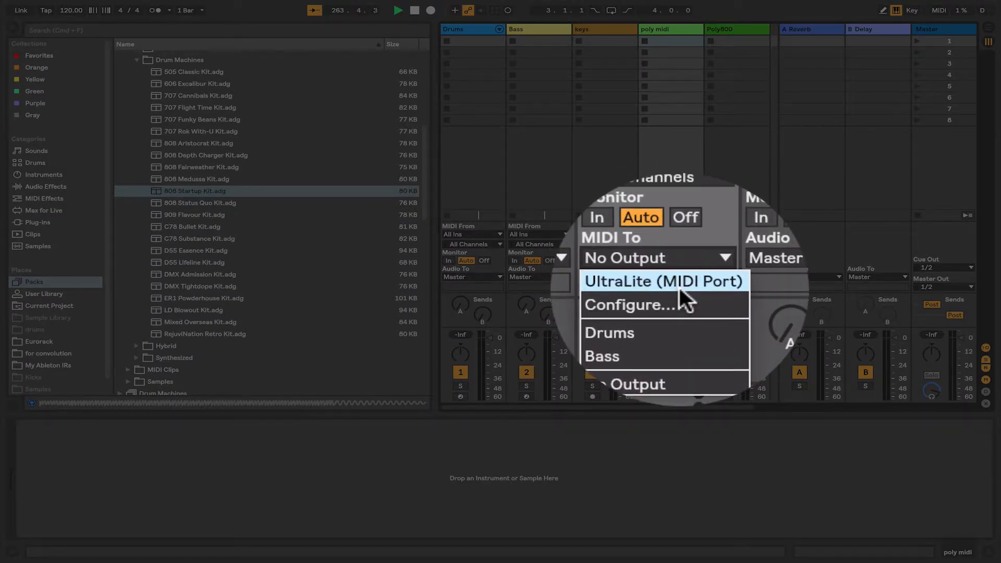
{"action": "left_click", "coordinate": [670, 286]}
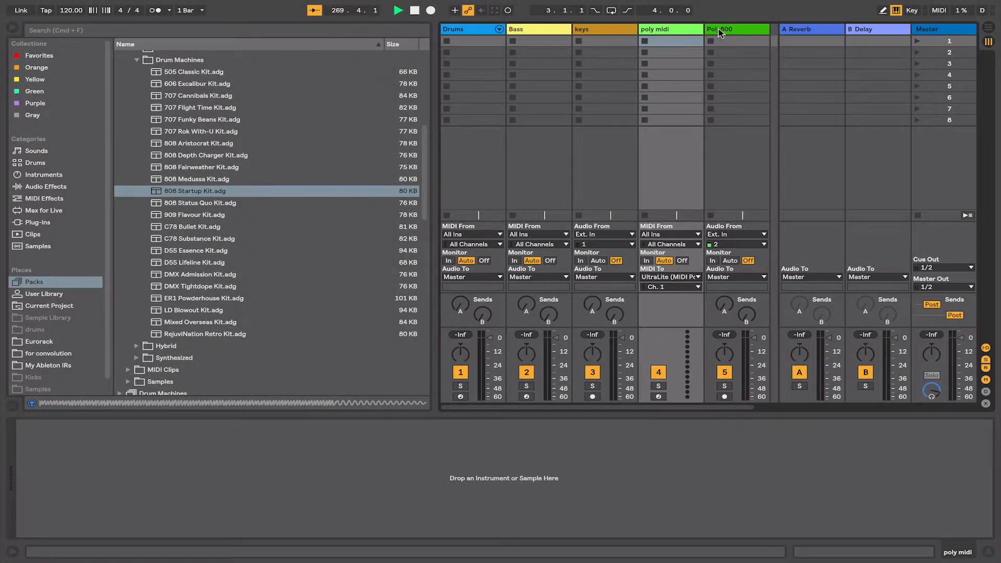
- Set the Poly800 track's audio input to Ext. In channels 7/8 and hide the browser
{"action": "left_click", "coordinate": [723, 235]}
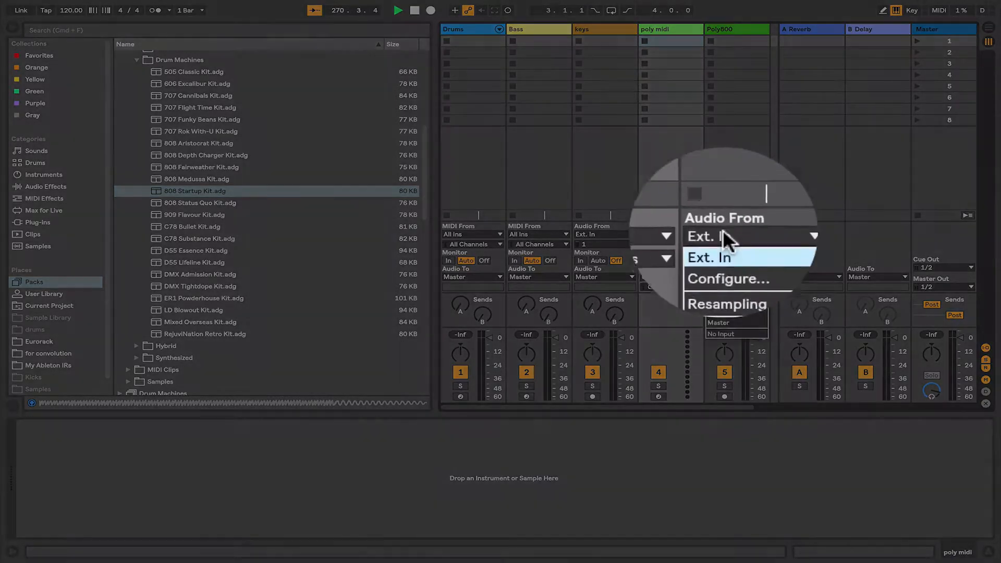
{"action": "left_click", "coordinate": [730, 241]}
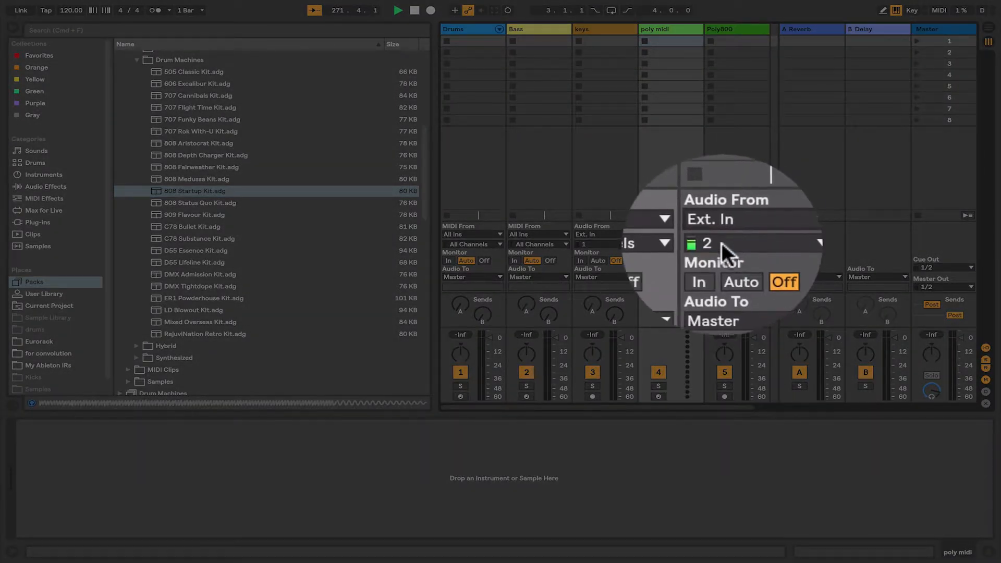
{"action": "left_click", "coordinate": [721, 242]}
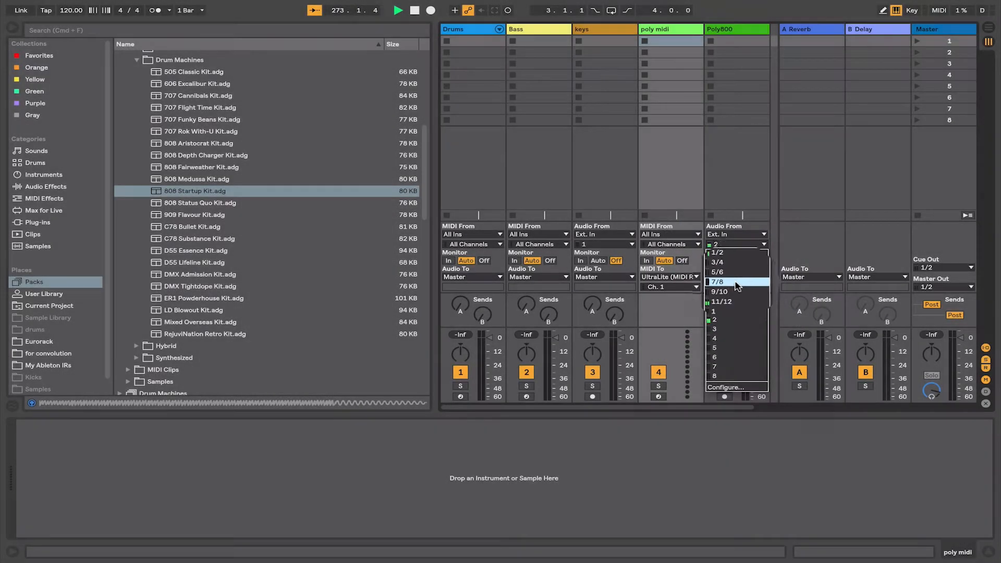
{"action": "left_click", "coordinate": [734, 279]}
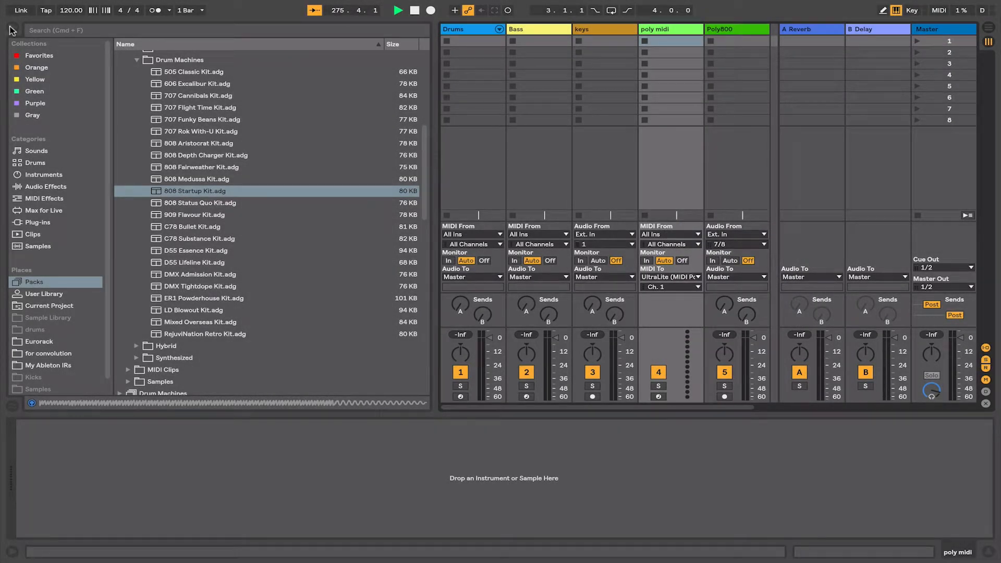
{"action": "left_click", "coordinate": [11, 30]}
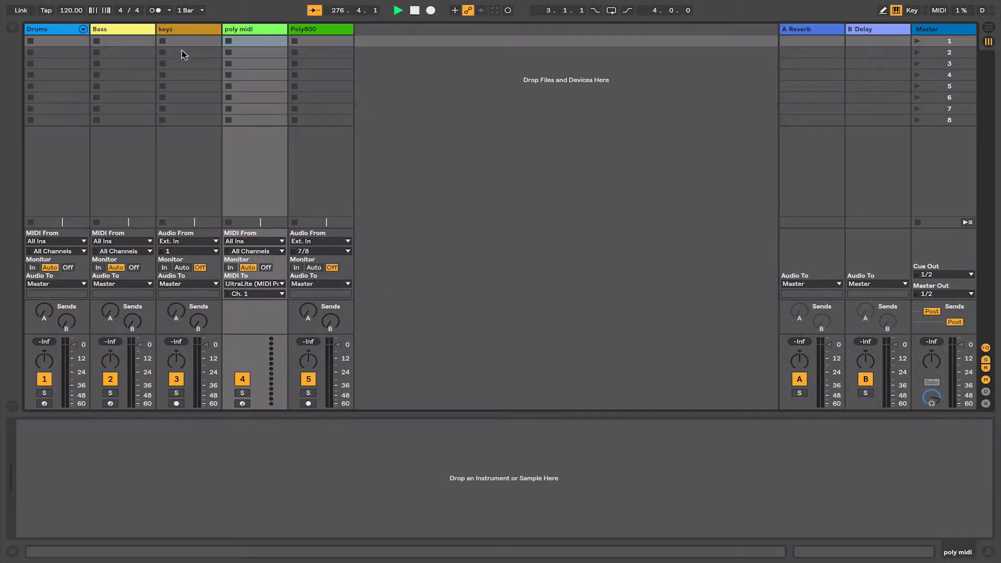
- Arm the Drums track for recording, then shift the arming in turn to the Bass, keys and poly midi tracks
{"action": "left_click", "coordinate": [53, 30]}
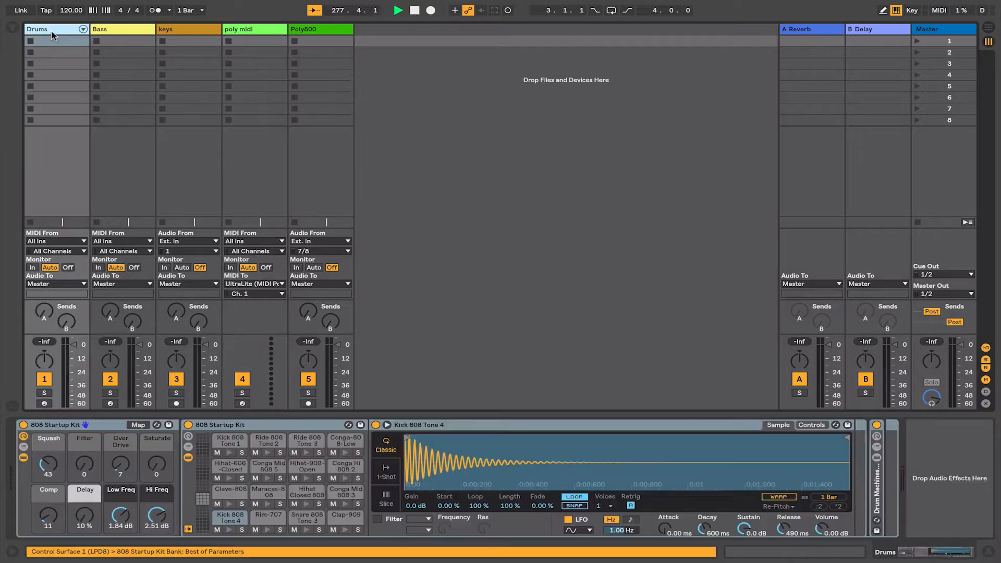
{"action": "left_click", "coordinate": [45, 404]}
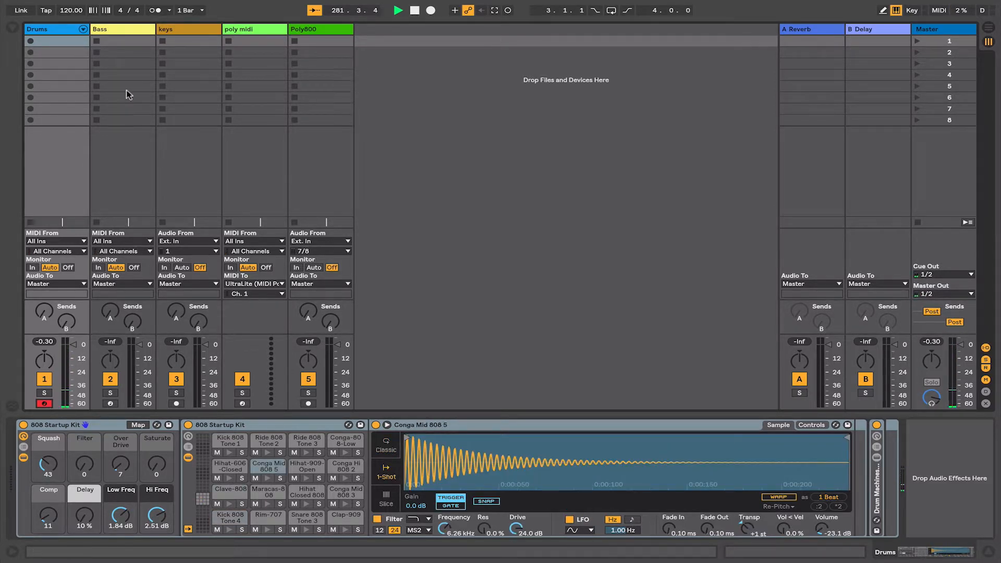
{"action": "left_click", "coordinate": [110, 40]}
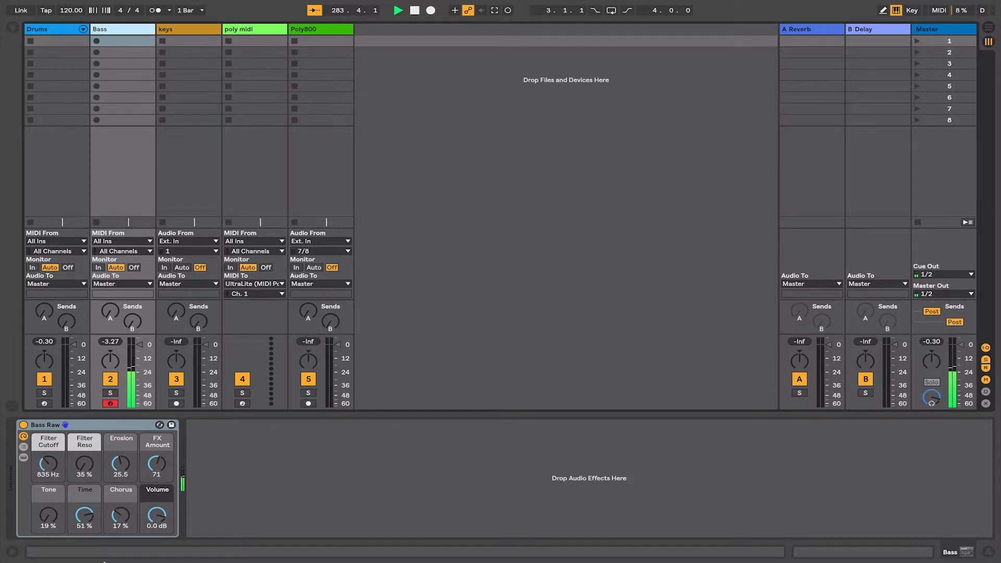
{"action": "left_click", "coordinate": [184, 30]}
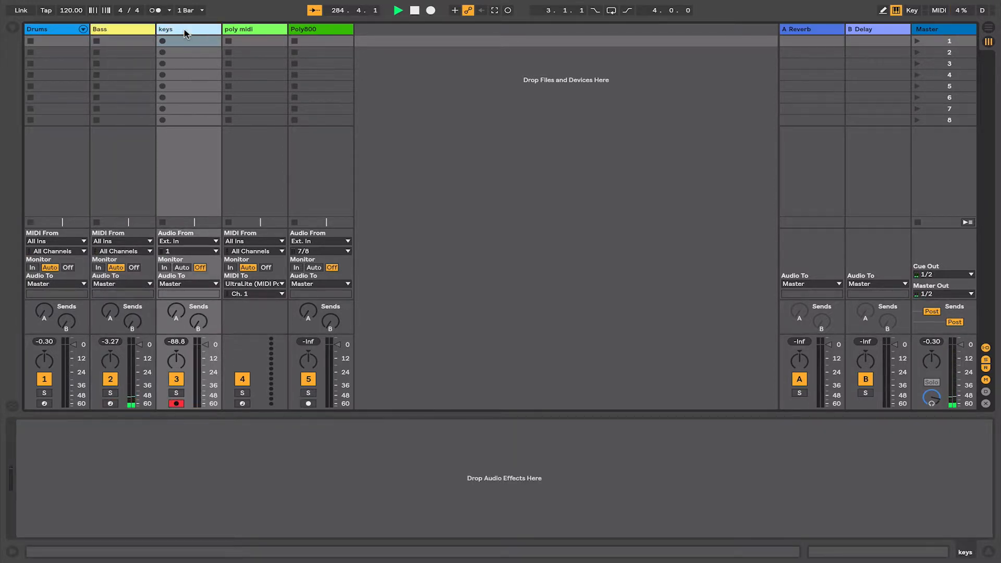
{"action": "left_click", "coordinate": [252, 31]}
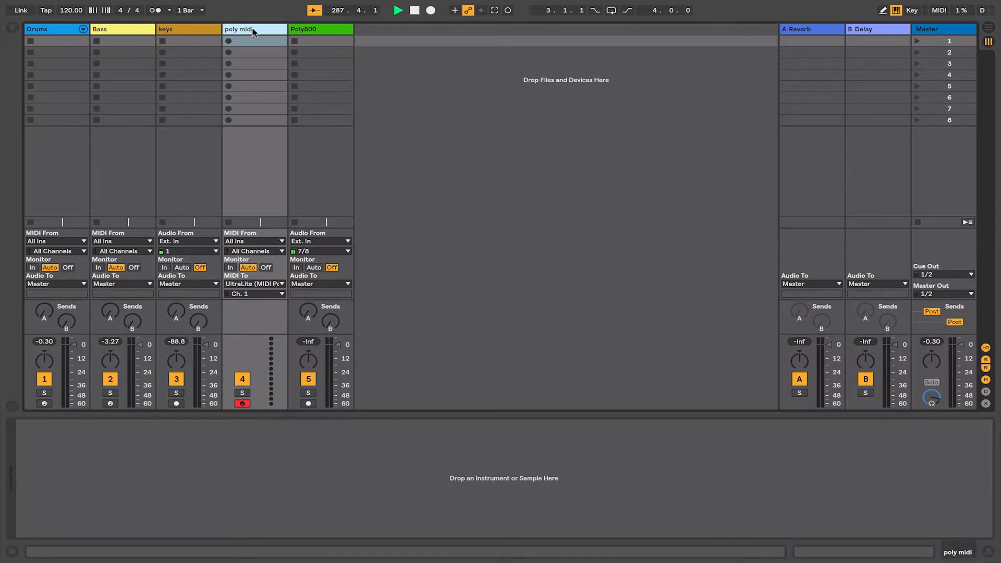
- Shift the record arming from poly midi to Poly800, back to poly midi, and finally to the Poly800 track
{"action": "left_click", "coordinate": [321, 33]}
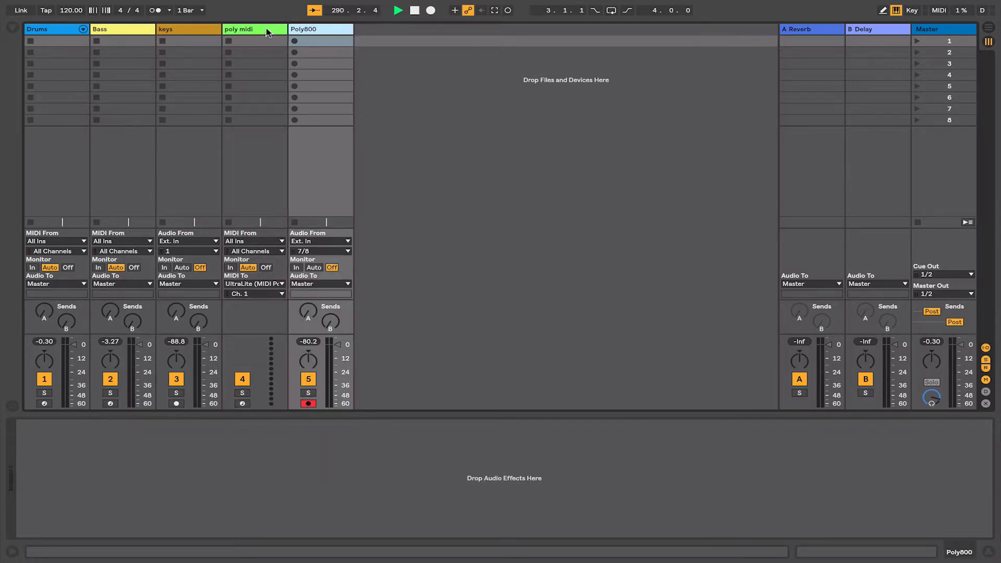
{"action": "left_click", "coordinate": [267, 30]}
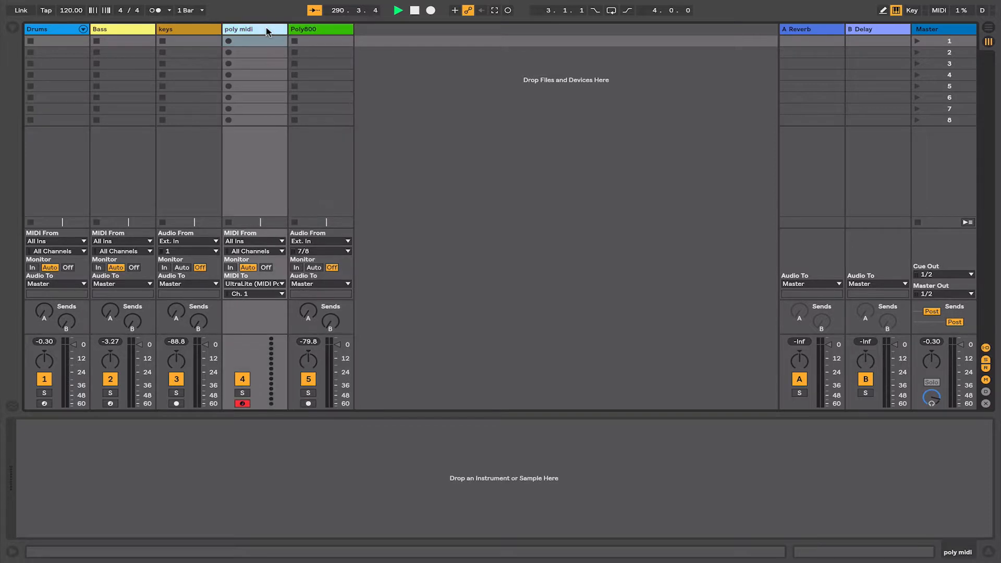
{"action": "left_click", "coordinate": [301, 30]}
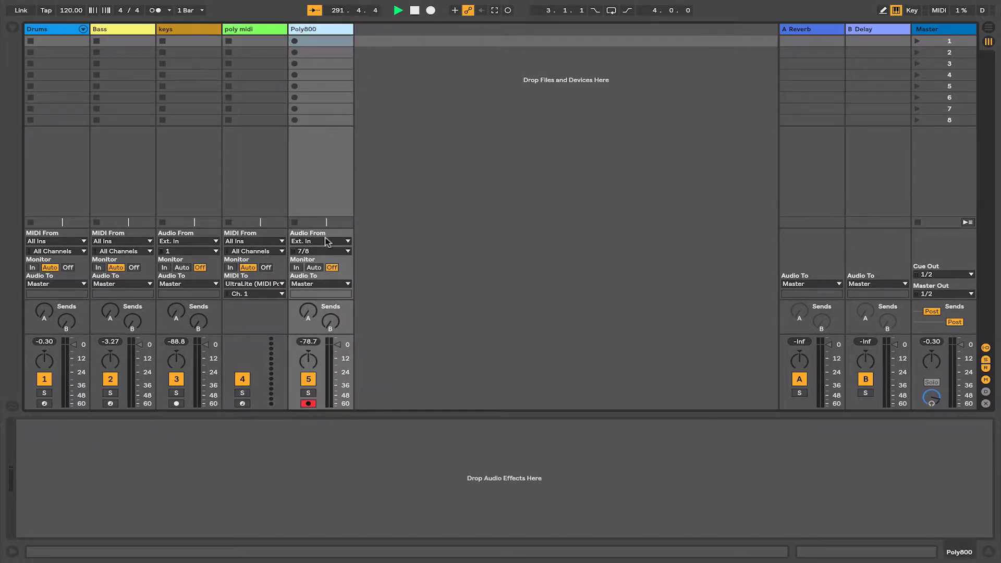
- Insert two new return tracks, one directly after A Reverb and one directly after the Delay return
{"action": "left_click", "coordinate": [793, 31]}
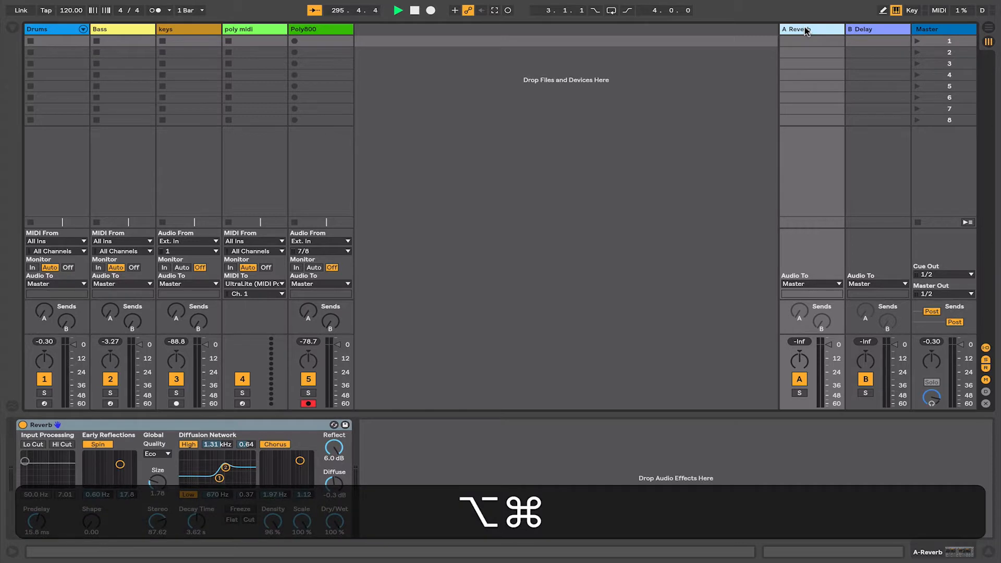
{"action": "key", "text": "ctrl+alt+t"}
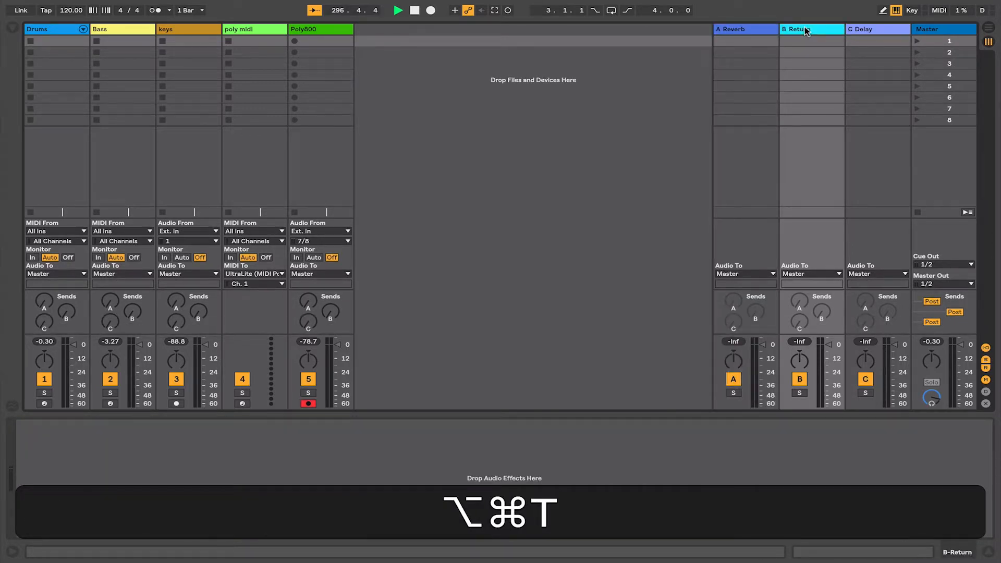
{"action": "left_click", "coordinate": [866, 30]}
{"action": "key", "text": "ctrl+alt+t"}
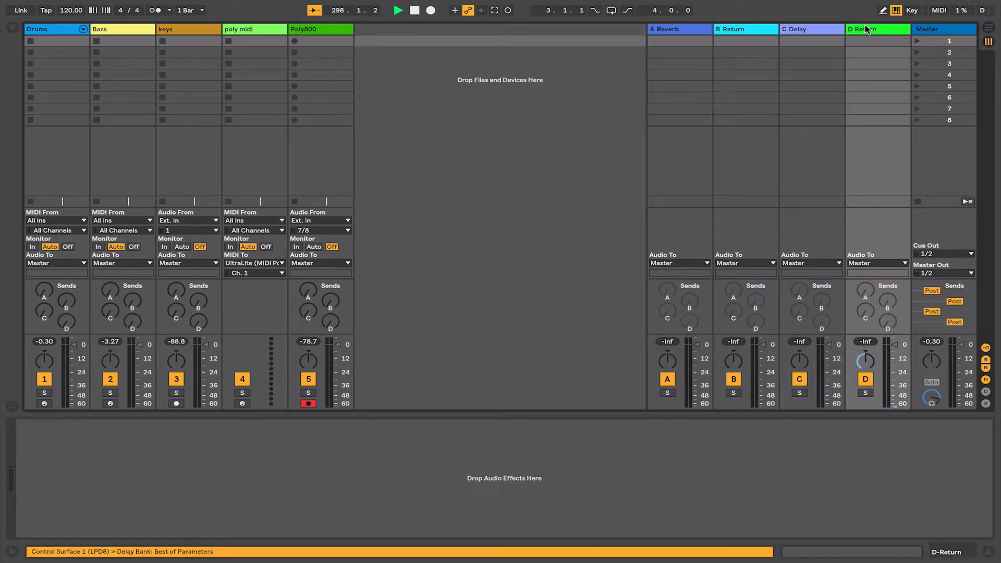
- Copy the Reverb device from return A onto return B, and the Delay device from return C onto return D
{"action": "left_click", "coordinate": [744, 29]}
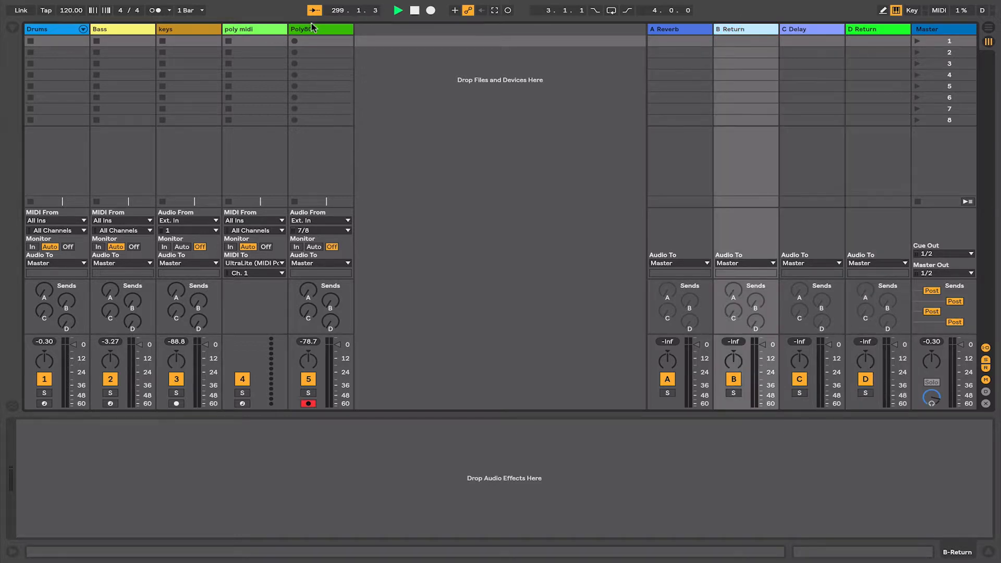
{"action": "left_click", "coordinate": [688, 32]}
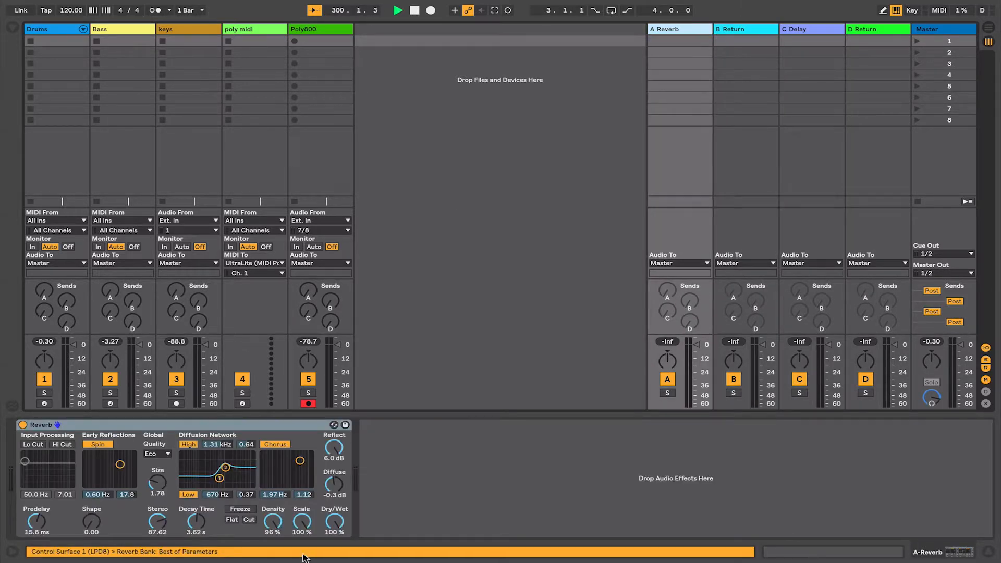
{"action": "left_click_drag", "start_coordinate": [171, 427], "coordinate": [740, 41]}
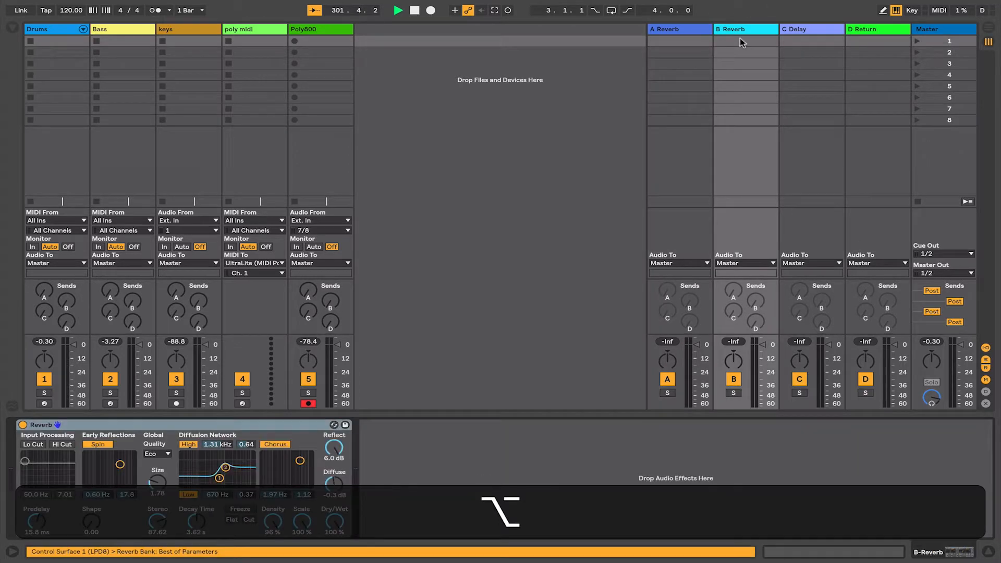
{"action": "left_click", "coordinate": [798, 33]}
{"action": "left_click_drag", "start_coordinate": [47, 427], "coordinate": [878, 40]}
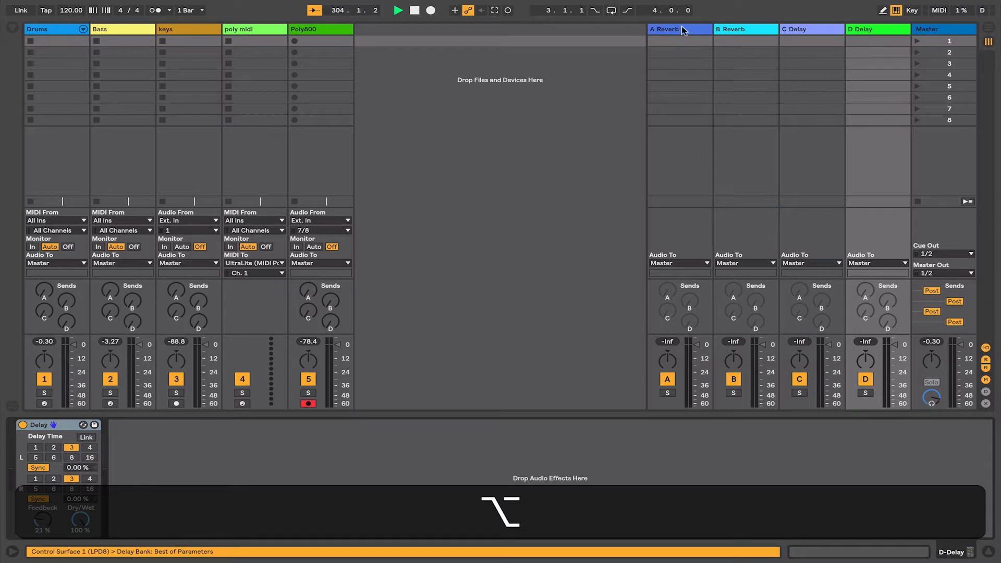
- Set return A's reverb decay time to 1.07 s, and return B's reverb size to 20.67 with a 4.34 s decay time
{"action": "left_click", "coordinate": [680, 28]}
{"action": "left_click_drag", "start_coordinate": [191, 523], "coordinate": [191, 545]}
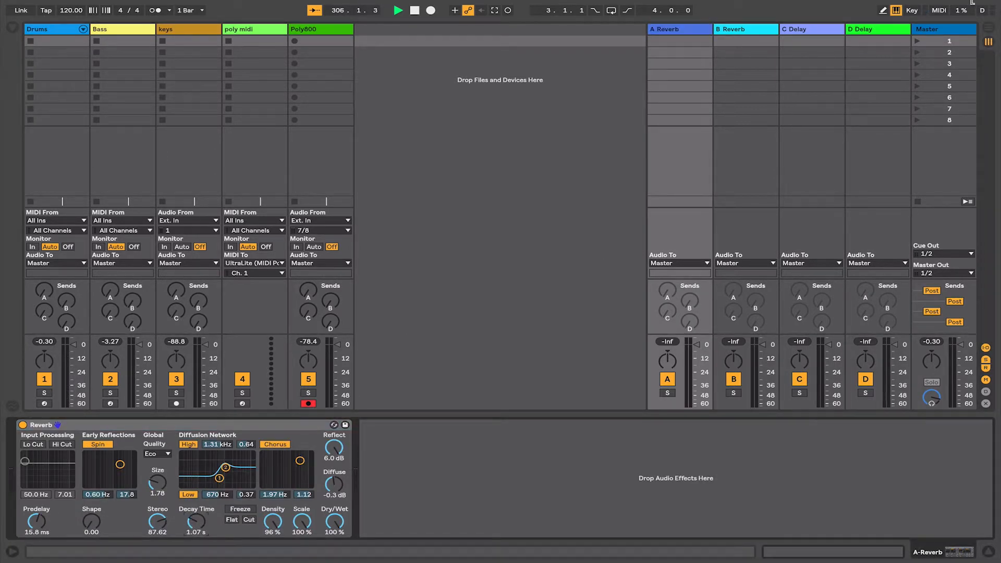
{"action": "left_click", "coordinate": [741, 30]}
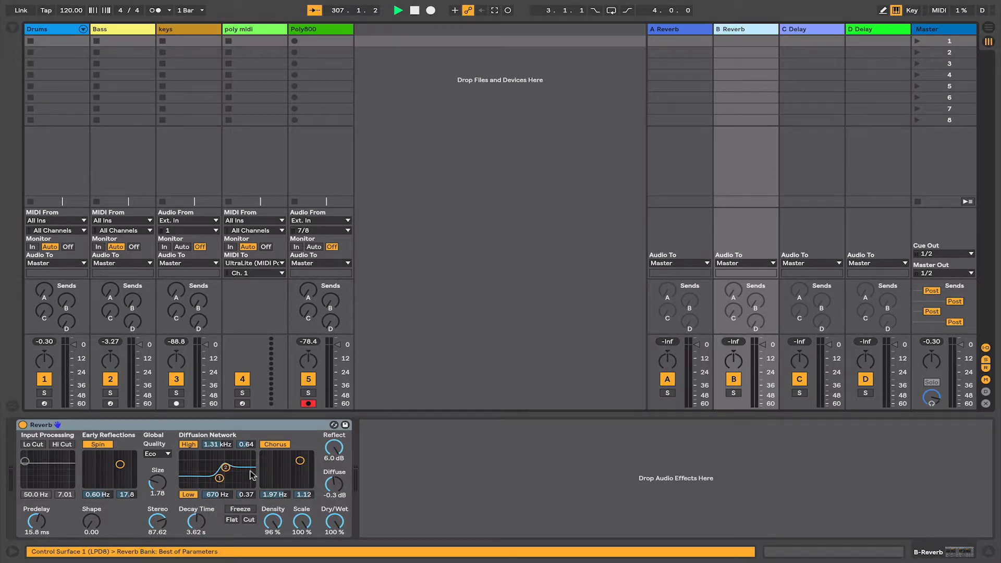
{"action": "left_click_drag", "start_coordinate": [157, 480], "coordinate": [157, 449]}
{"action": "left_click_drag", "start_coordinate": [192, 519], "coordinate": [192, 515]}
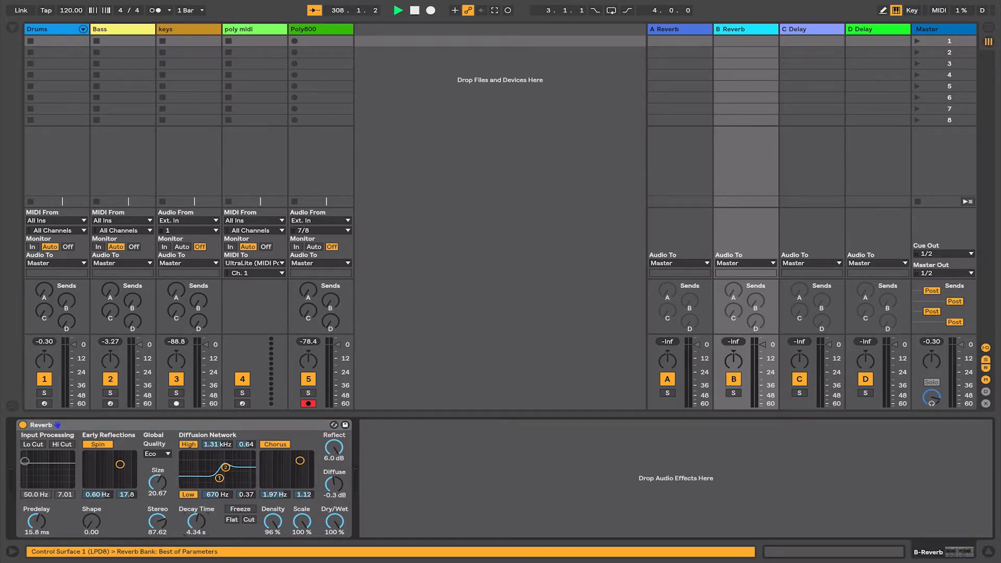
- On the D Delay return, set the synced delay time to 1 for the left channel and 6 for the right
{"action": "left_click", "coordinate": [801, 31]}
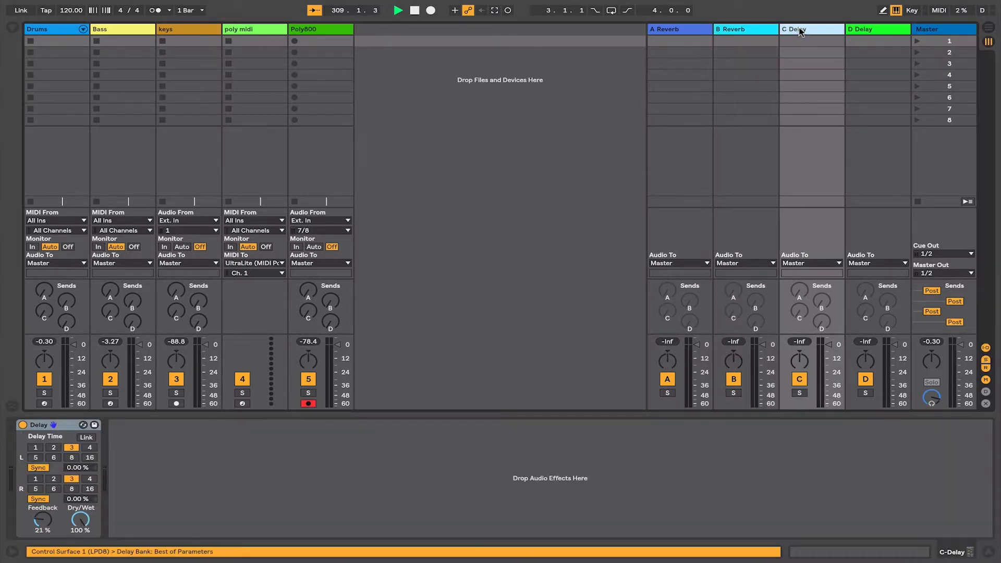
{"action": "left_click", "coordinate": [868, 32]}
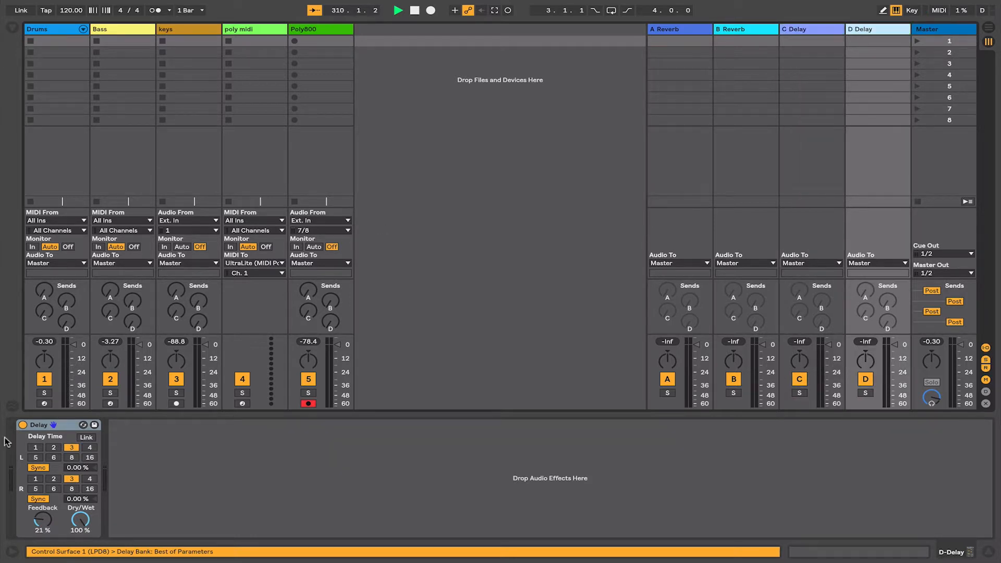
{"action": "left_click", "coordinate": [36, 447]}
{"action": "left_click", "coordinate": [53, 489]}
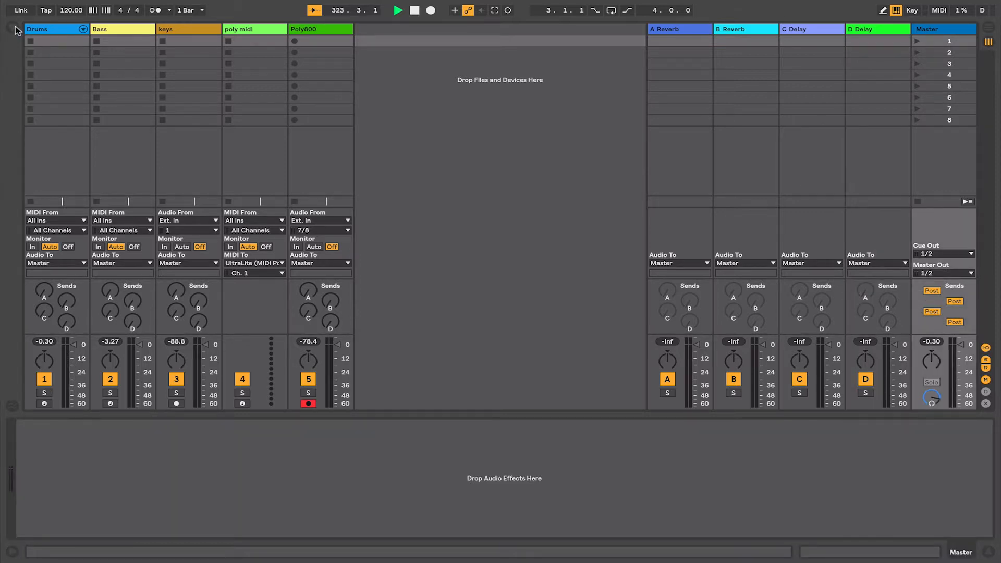
- Add the Spectrum and Limiter audio effects to the Master track from the browser, then hide the browser
{"action": "left_click", "coordinate": [12, 27]}
{"action": "left_click", "coordinate": [40, 187]}
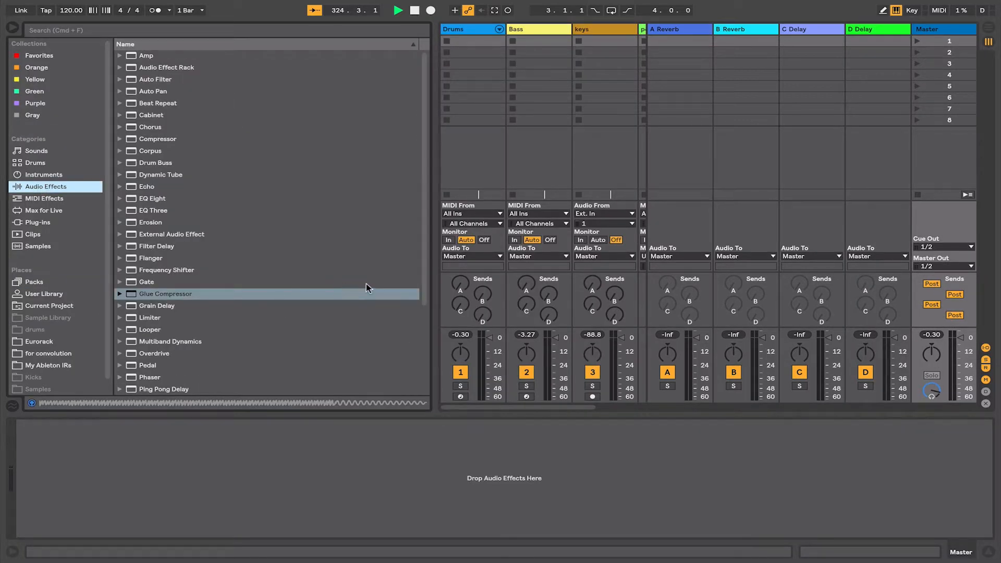
{"action": "left_click_drag", "start_coordinate": [424, 286], "coordinate": [432, 373]}
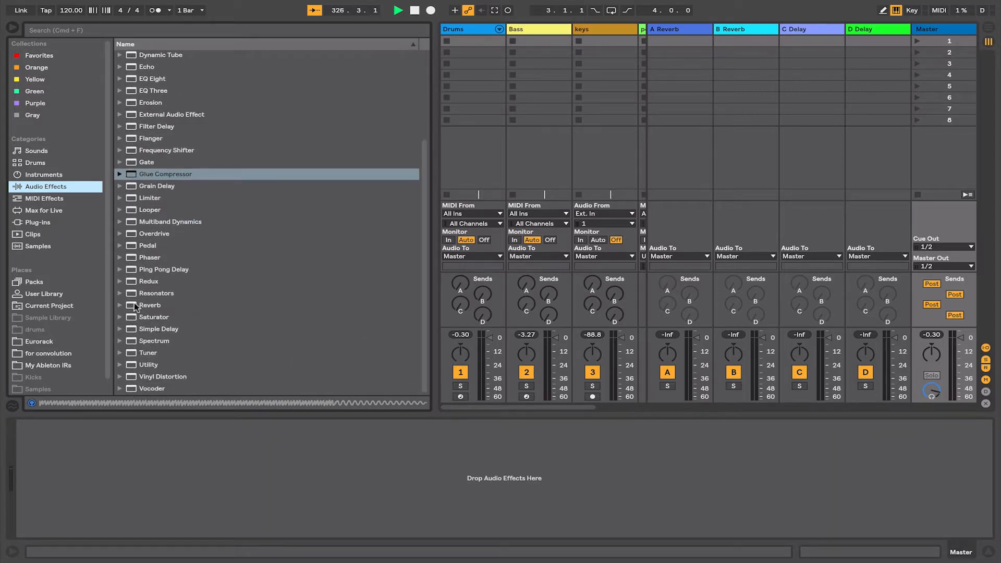
{"action": "left_click", "coordinate": [141, 341]}
{"action": "double_click", "coordinate": [141, 342]}
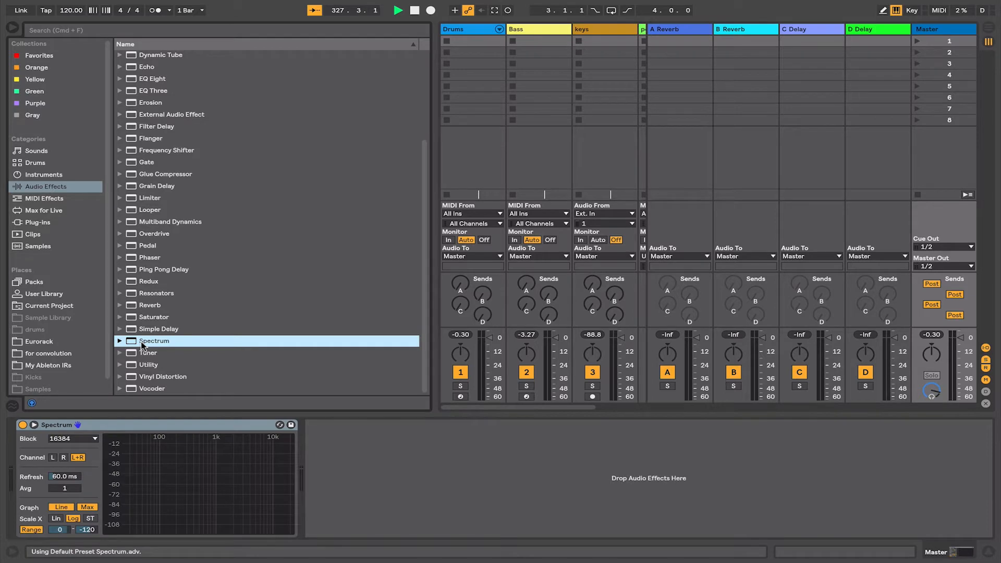
{"action": "left_click", "coordinate": [134, 199]}
{"action": "double_click", "coordinate": [134, 198]}
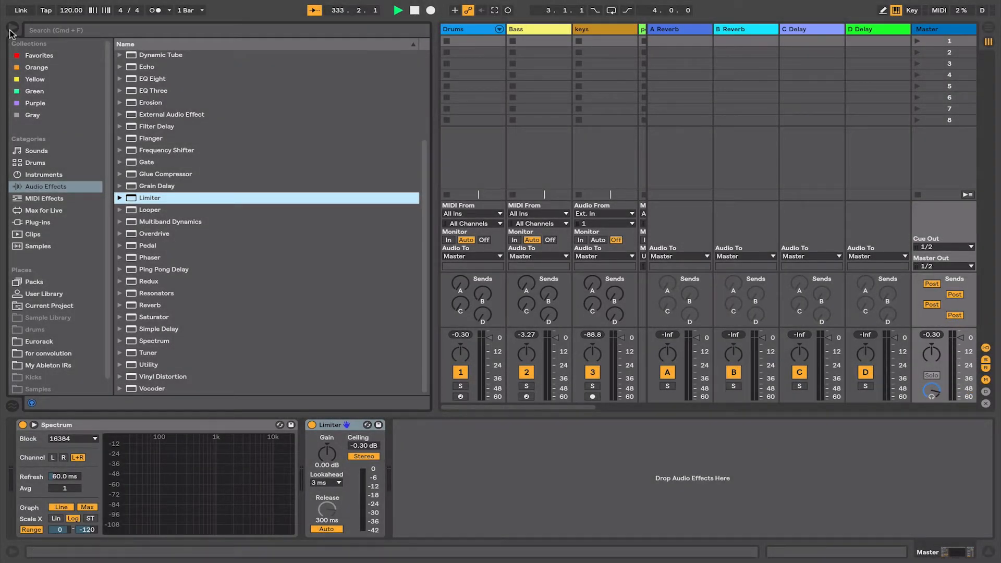
{"action": "left_click", "coordinate": [11, 29]}
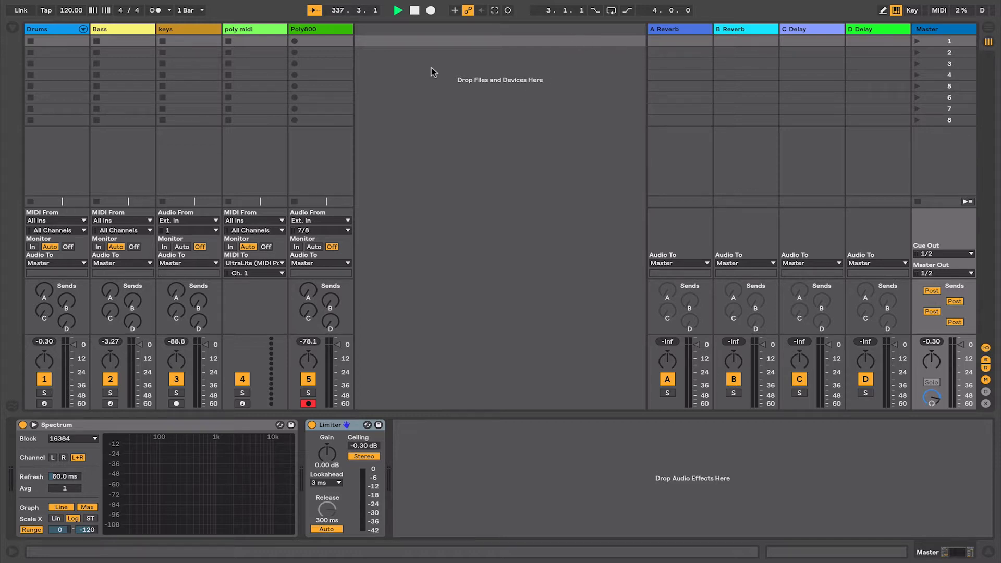
- Save the current set as the default in the Preferences and close them
{"action": "key", "text": "super+comma"}
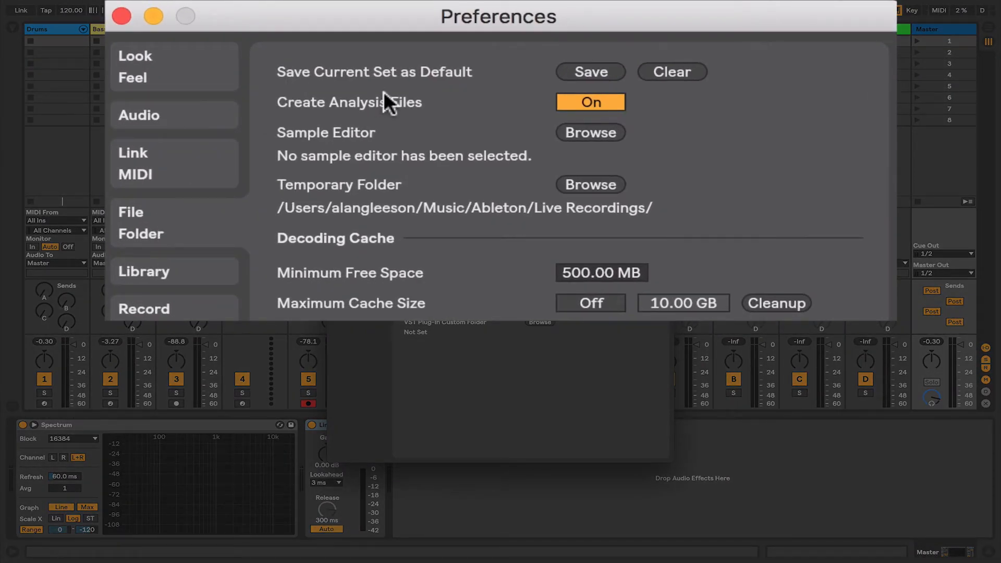
{"action": "left_click", "coordinate": [591, 73]}
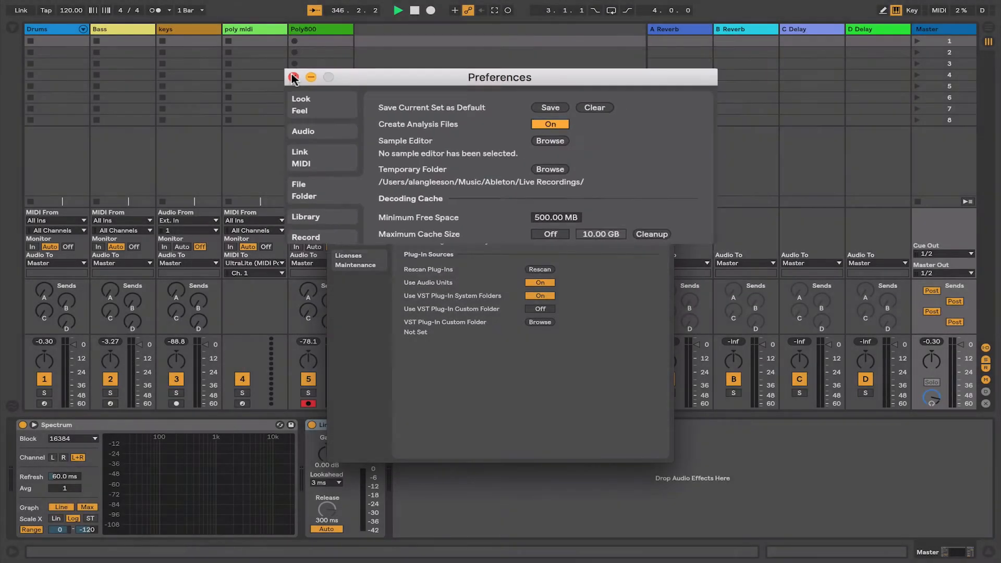
{"action": "left_click", "coordinate": [121, 16]}
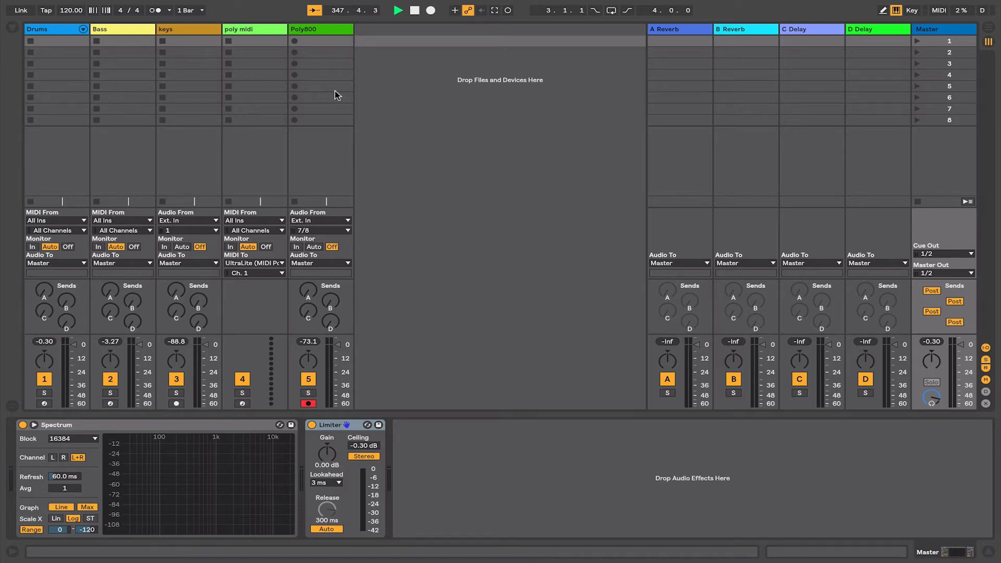
- Quit Live without saving the Untitled set, and select the Master track in the default set after relaunching
{"action": "key", "text": "super+q"}
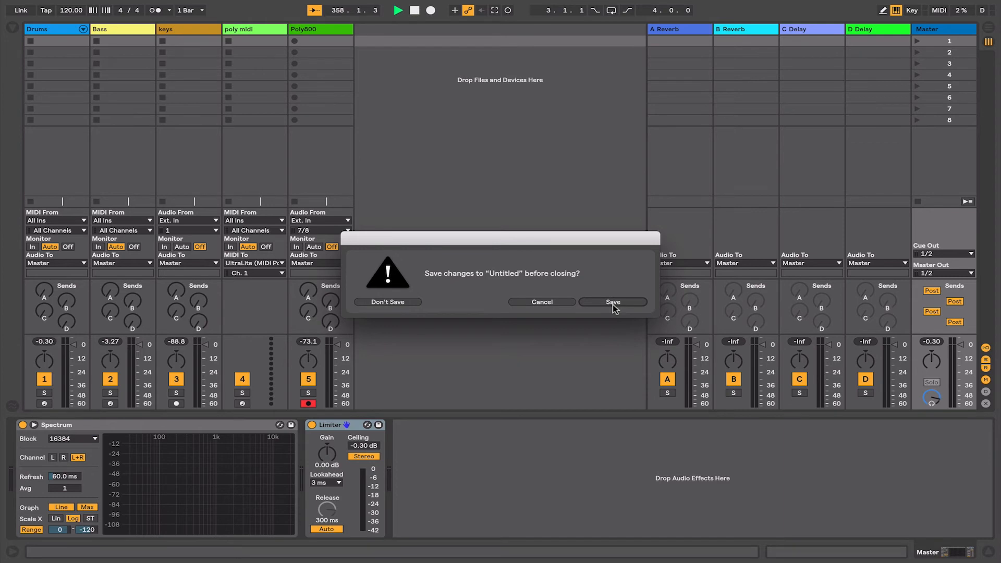
{"action": "left_click", "coordinate": [383, 302]}
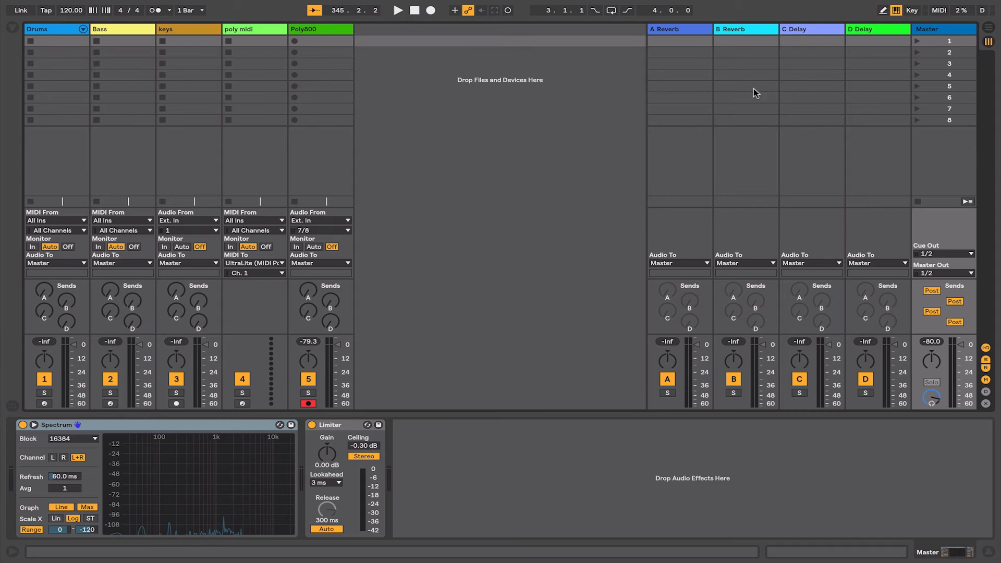
{"action": "left_click", "coordinate": [942, 31]}
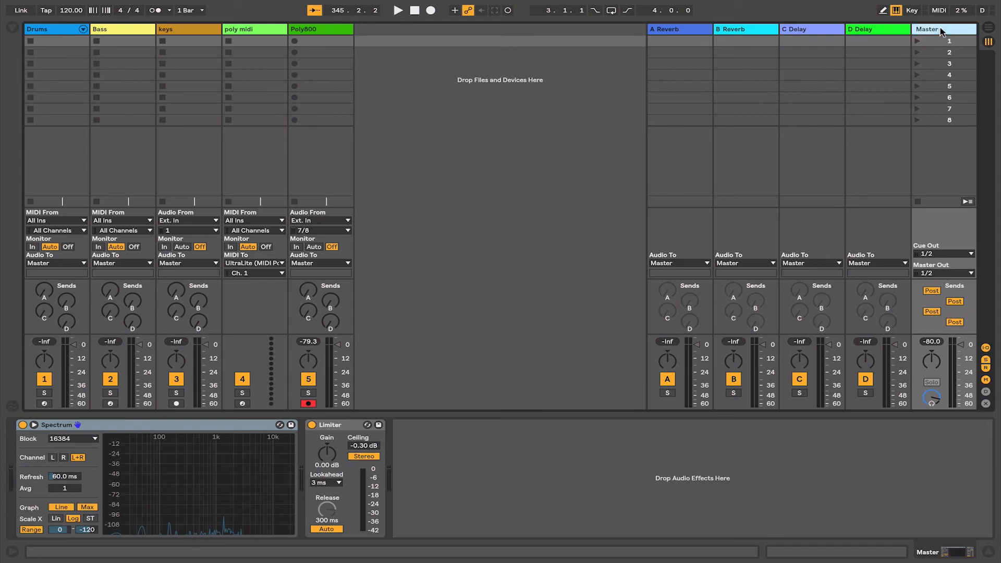